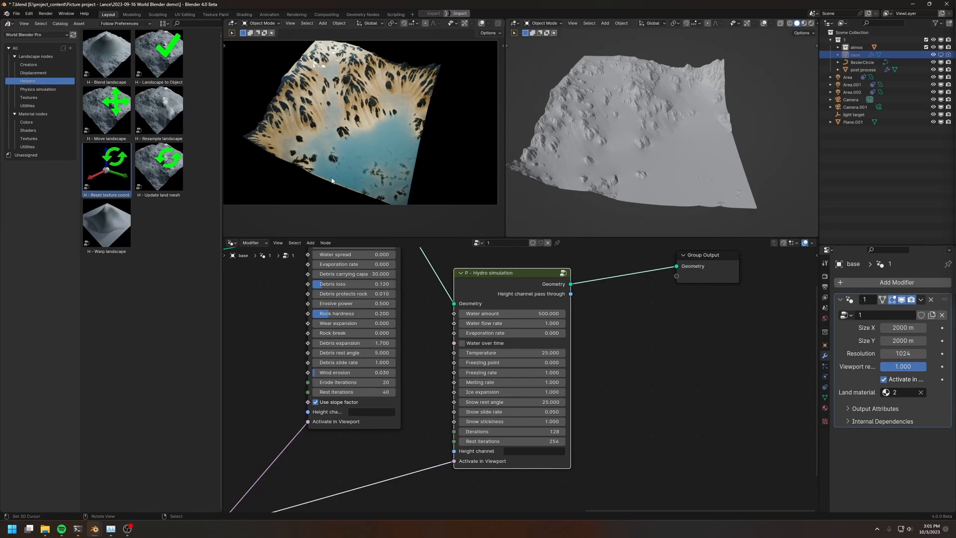
Select the post process object and reposition its Landscape to Object node between the Object Info and Group Output nodes
{"action": "scroll", "coordinate": [457, 311], "scroll_direction": "down", "scroll_amount": 2}
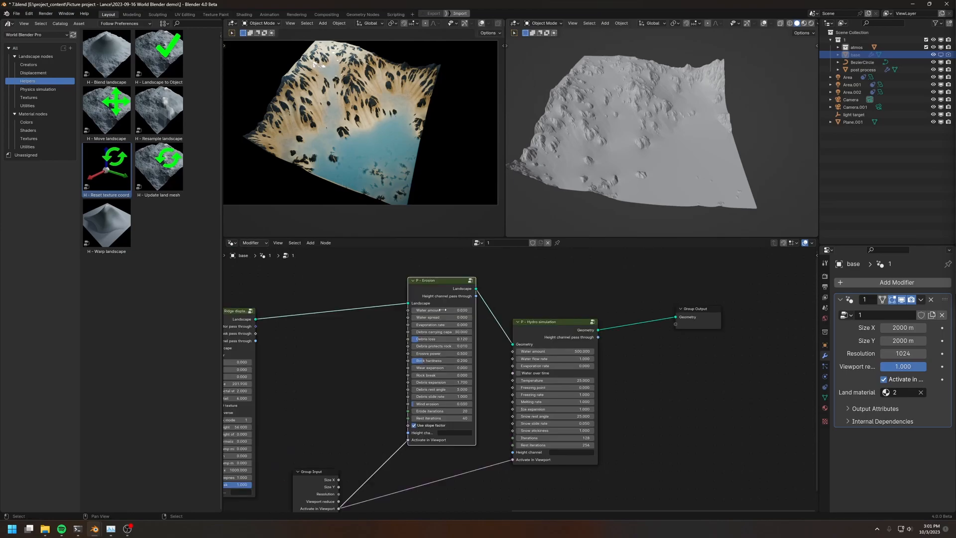
{"action": "middle_click_drag", "start_coordinate": [487, 309], "coordinate": [487, 302]}
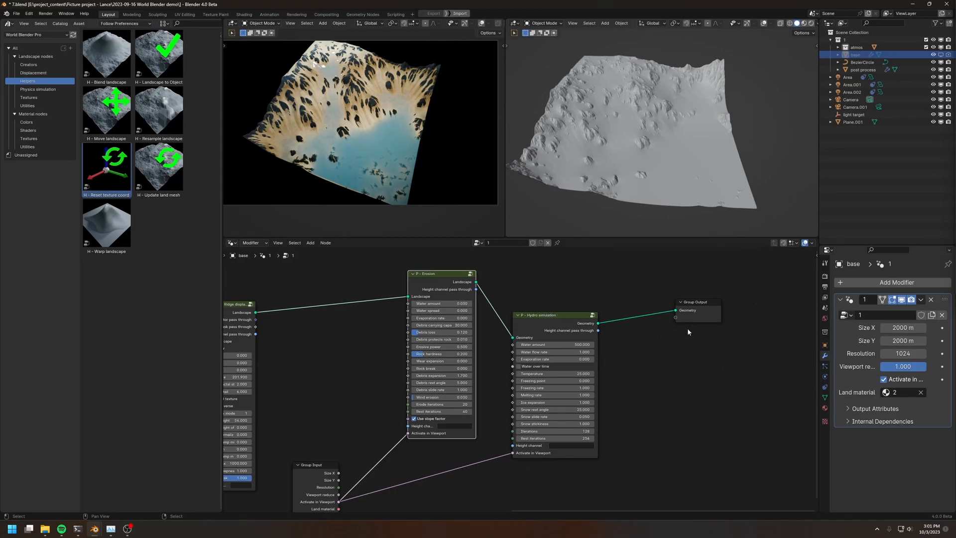
{"action": "middle_click_drag", "start_coordinate": [660, 352], "coordinate": [622, 351]}
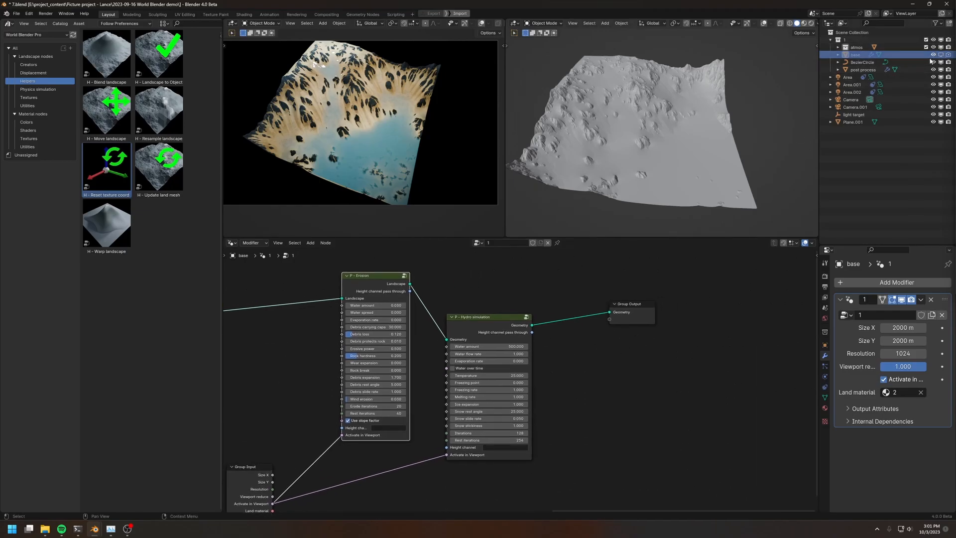
{"action": "left_click", "coordinate": [858, 70]}
{"action": "key", "text": "Home"}
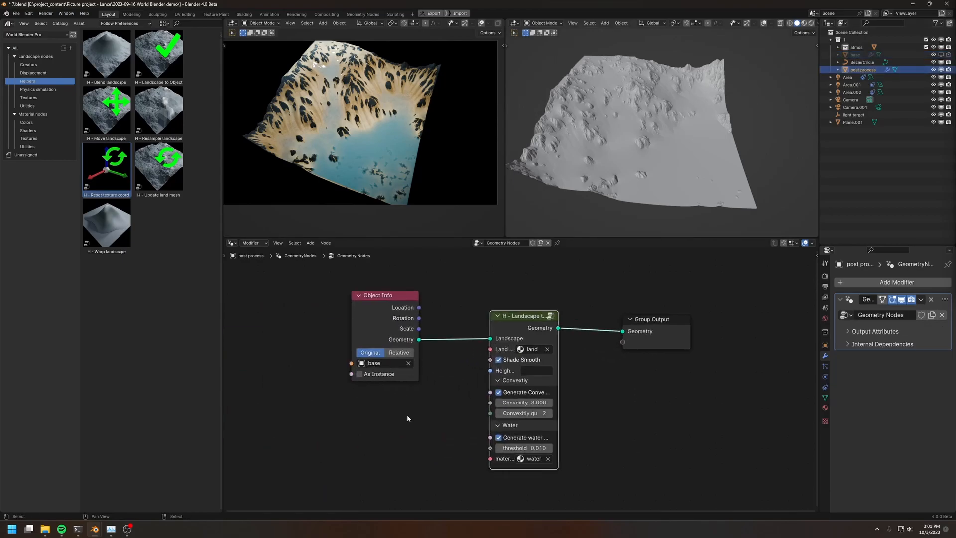
{"action": "left_click_drag", "start_coordinate": [520, 330], "coordinate": [538, 322]}
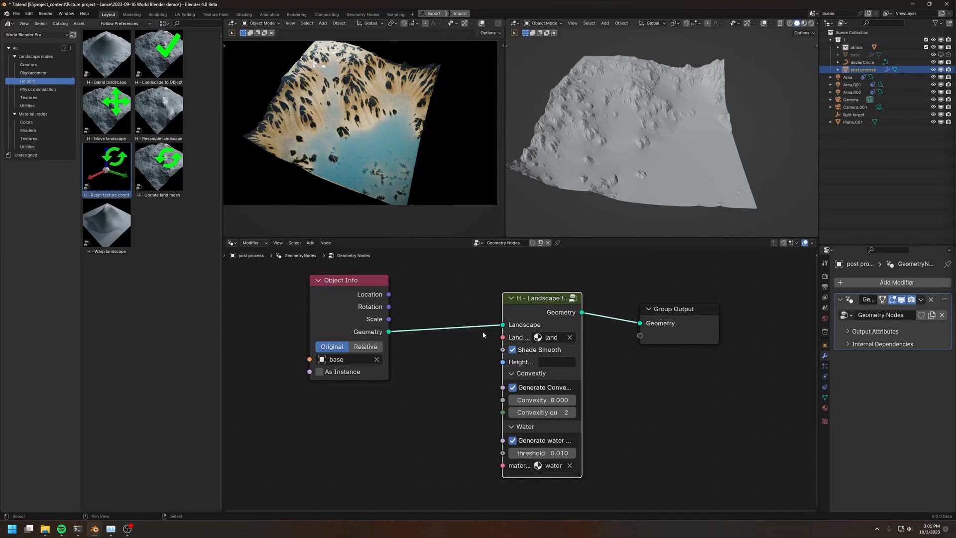
{"action": "mouse_move", "coordinate": [547, 308]}
{"action": "left_mouse_down"}
{"action": "mouse_move", "coordinate": [613, 312]}
{"action": "mouse_move", "coordinate": [551, 319]}
{"action": "left_mouse_up"}
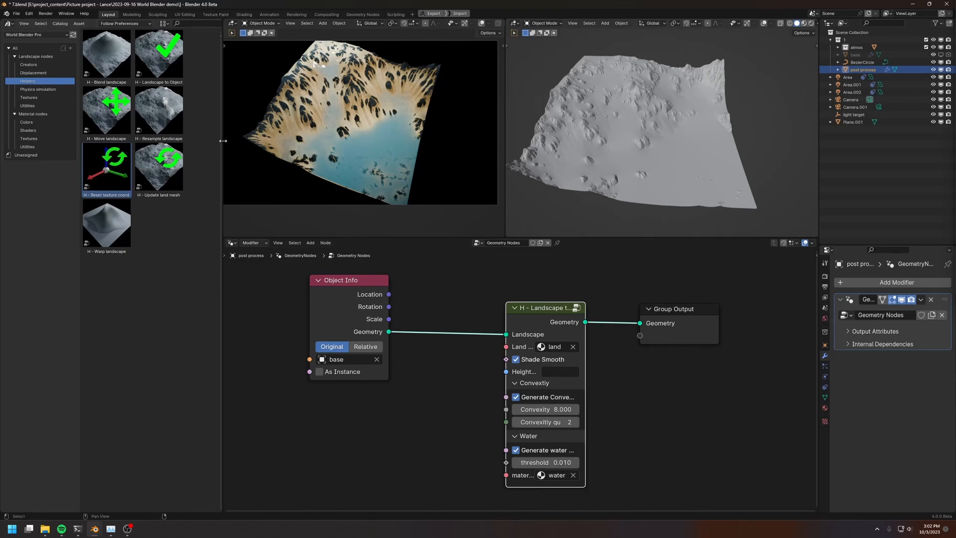
Widen the asset browser and switch its library to World Blender Basics
{"action": "left_click_drag", "start_coordinate": [223, 141], "coordinate": [263, 141]}
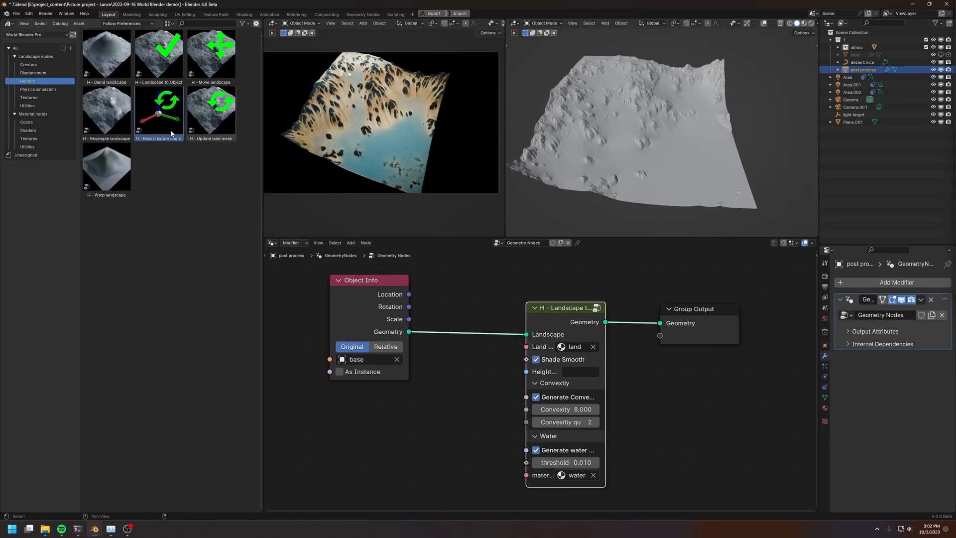
{"action": "left_click", "coordinate": [33, 35]}
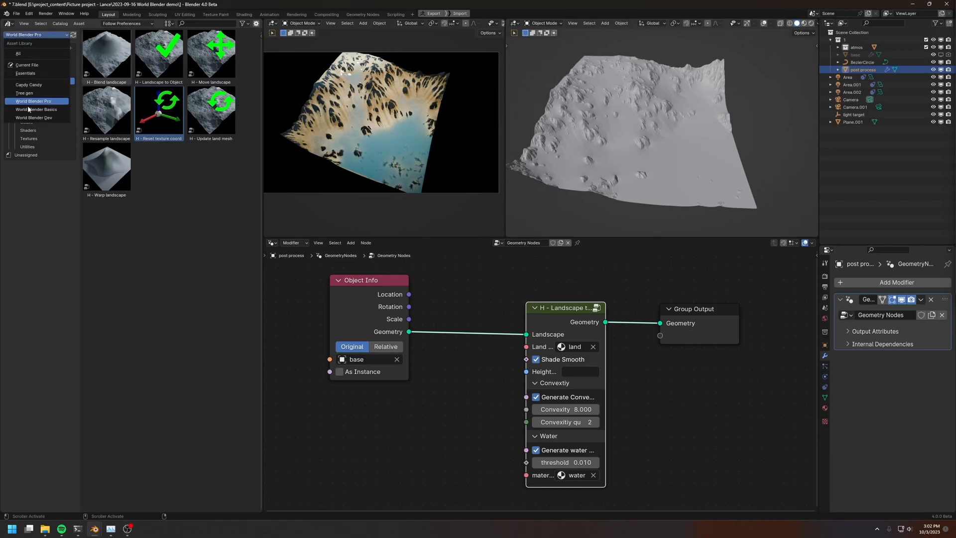
{"action": "left_click", "coordinate": [29, 109]}
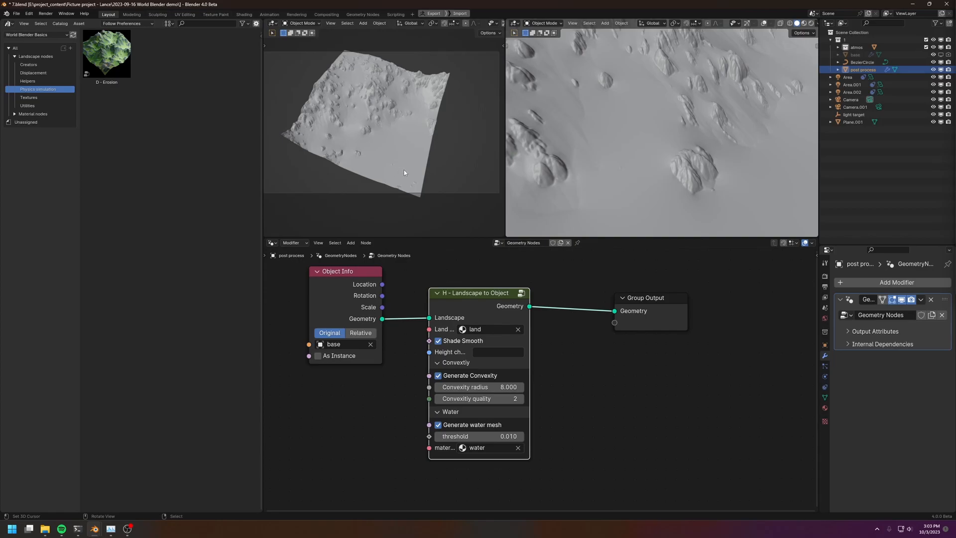
Show the Displacement assets of the library and reposition the Landscape to Object and Group Output nodes in the node tree
{"action": "left_click_drag", "start_coordinate": [477, 297], "coordinate": [462, 295]}
{"action": "left_click_drag", "start_coordinate": [614, 311], "coordinate": [521, 305]}
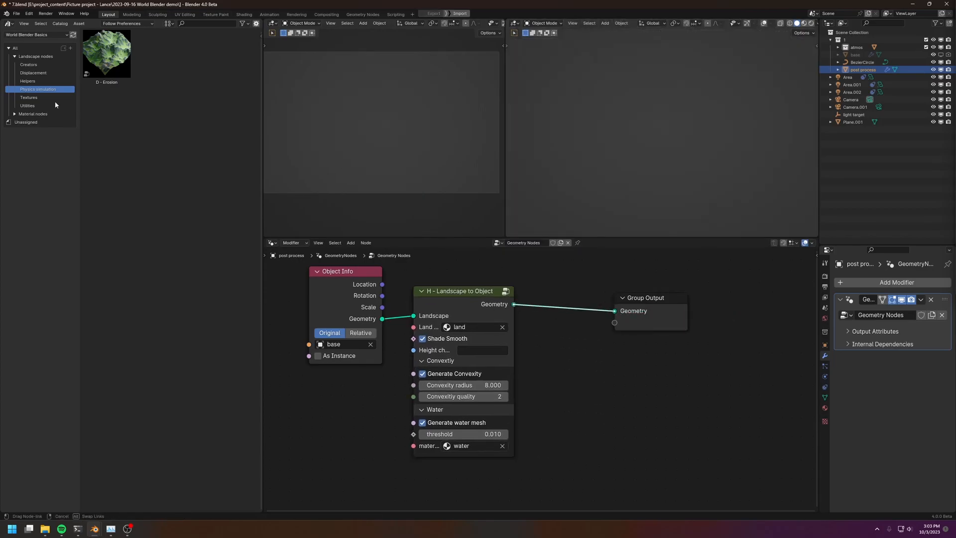
{"action": "left_click", "coordinate": [32, 73]}
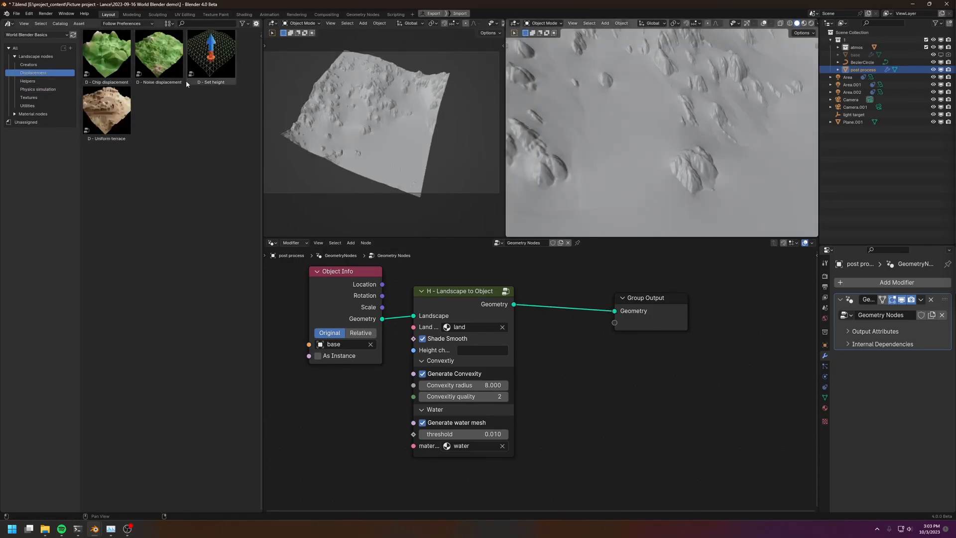
{"action": "left_click_drag", "start_coordinate": [629, 310], "coordinate": [653, 305]}
{"action": "mouse_move", "coordinate": [462, 291]}
{"action": "left_mouse_down"}
{"action": "mouse_move", "coordinate": [496, 300]}
{"action": "mouse_move", "coordinate": [479, 297]}
{"action": "left_mouse_up"}
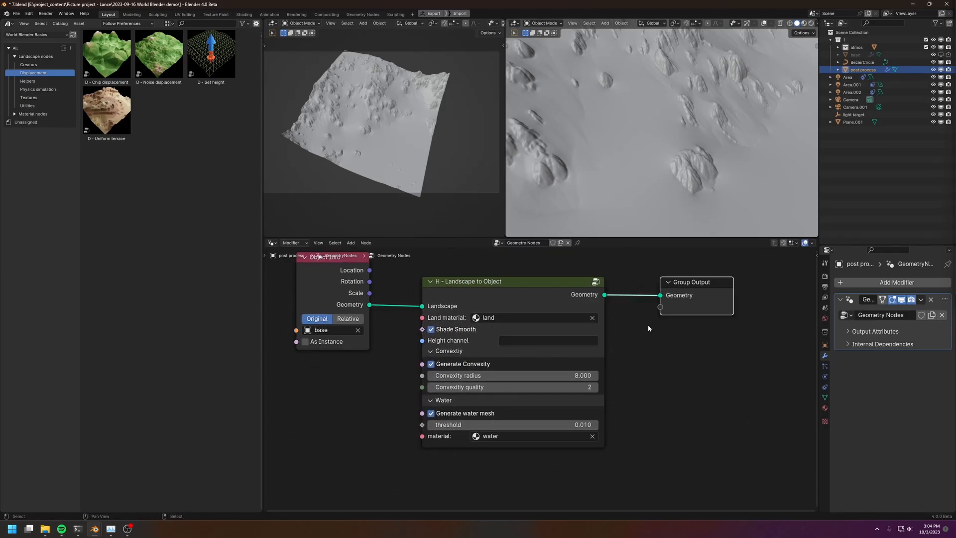
{"action": "scroll", "coordinate": [643, 343], "scroll_direction": "up", "scroll_amount": 3}
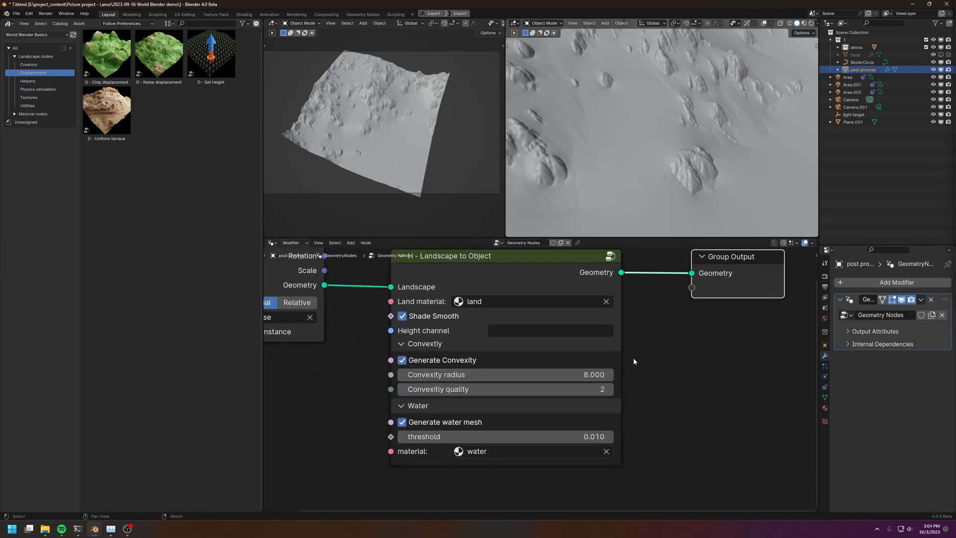
{"action": "middle_click_drag", "start_coordinate": [636, 349], "coordinate": [645, 369]}
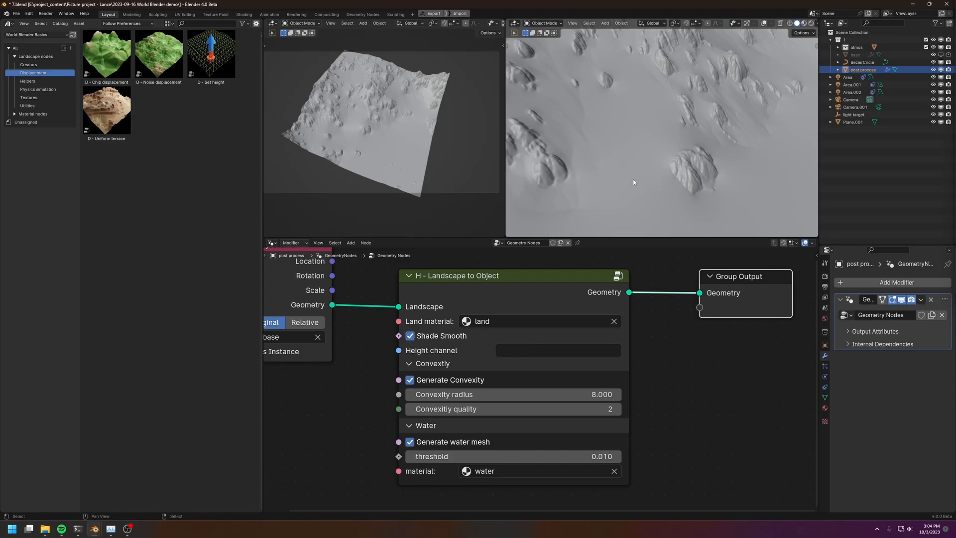
Turn Shade Smooth off and back on in the Landscape to Object node to compare the terrain shading
{"action": "left_click_drag", "start_coordinate": [537, 152], "coordinate": [584, 179]}
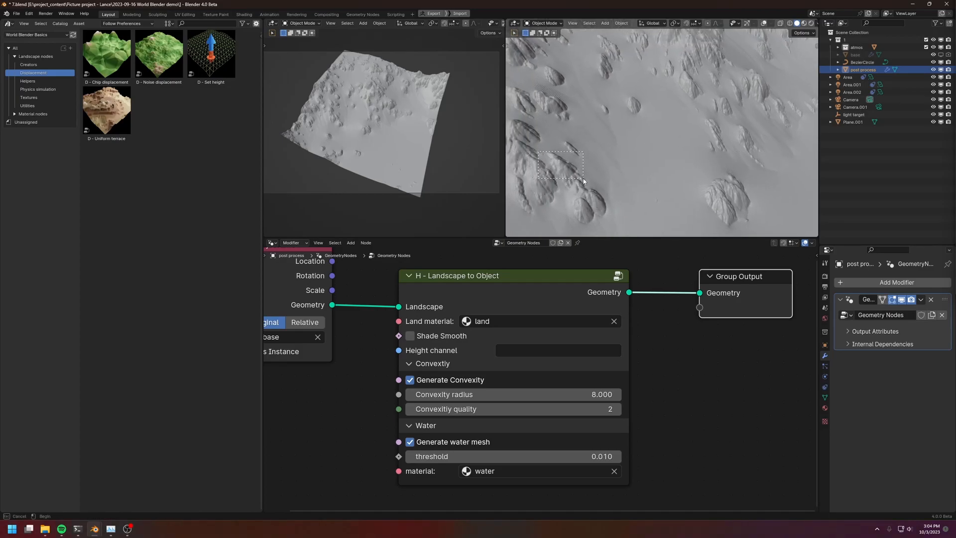
{"action": "middle_click_drag", "start_coordinate": [599, 180], "coordinate": [543, 314]}
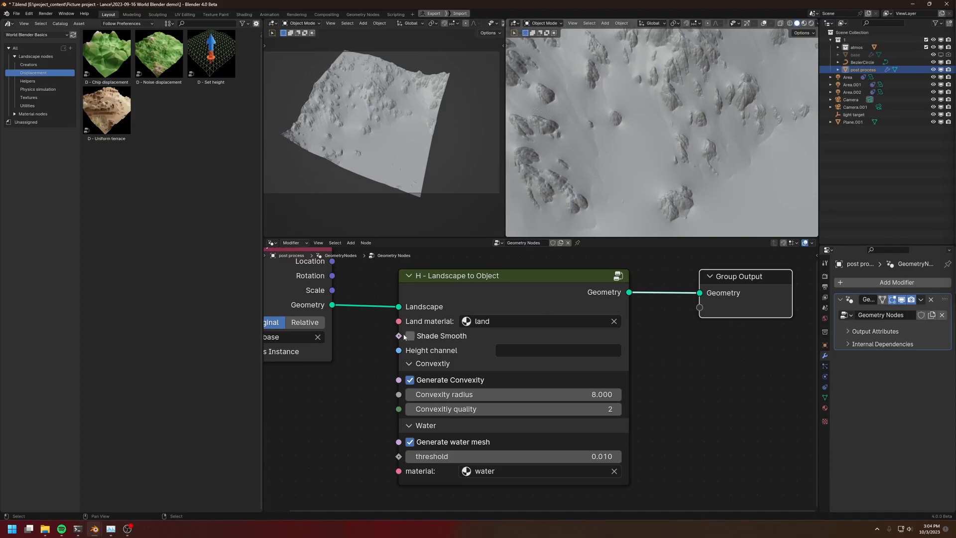
{"action": "left_click", "coordinate": [424, 337]}
{"action": "middle_click_drag", "start_coordinate": [384, 358], "coordinate": [386, 374]}
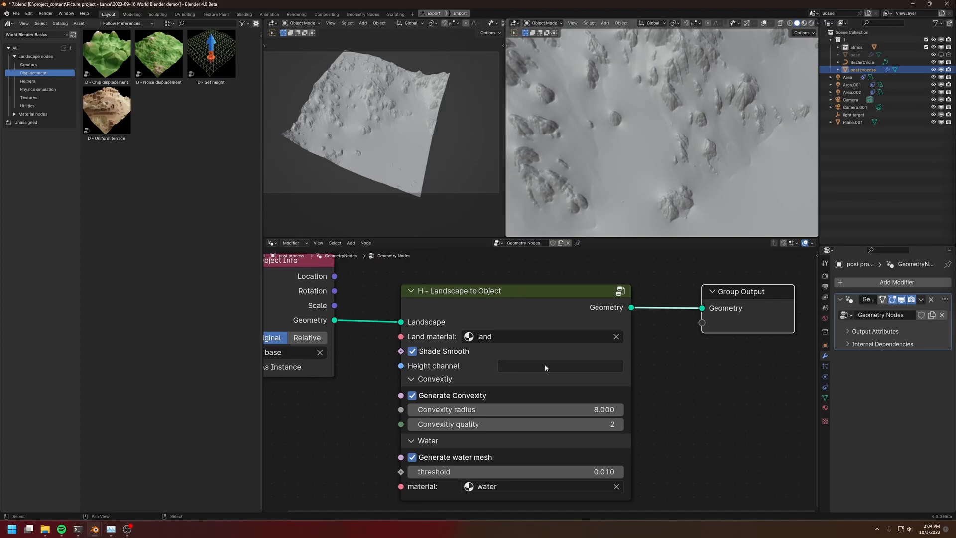
{"action": "middle_click_drag", "start_coordinate": [449, 380], "coordinate": [458, 330]}
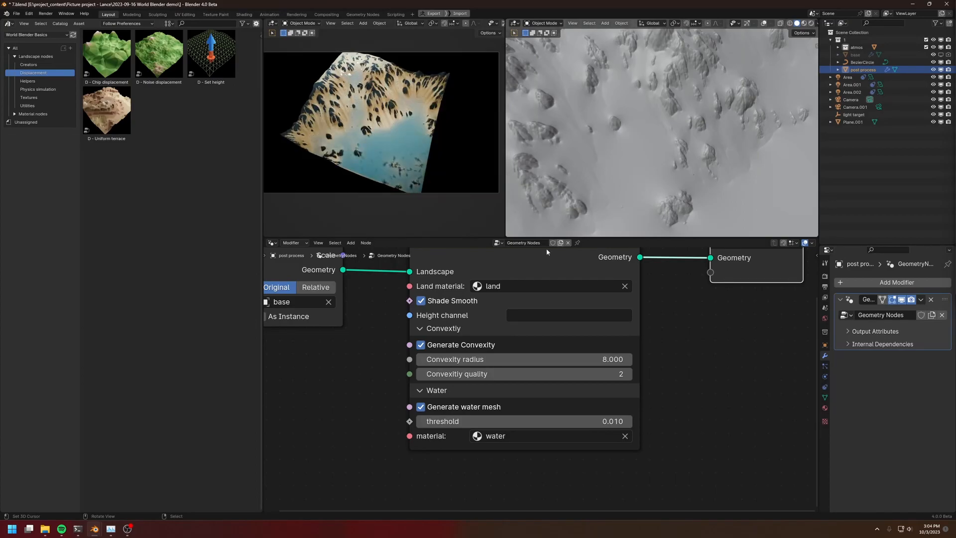
In the land material's shader nodes, connect the Landscape data node's Convexity output to the Material Output's Surface and inspect the mask
{"action": "left_click", "coordinate": [272, 243]}
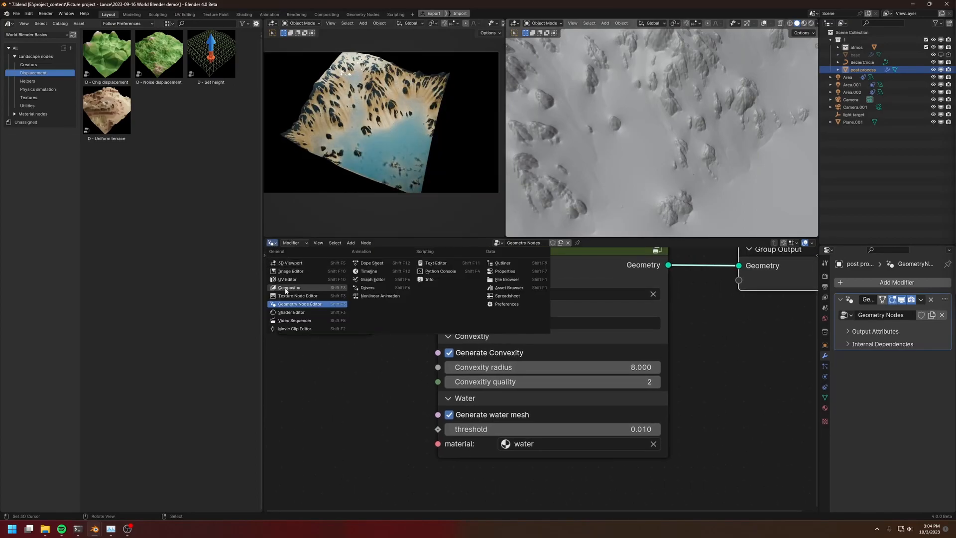
{"action": "left_click", "coordinate": [289, 312]}
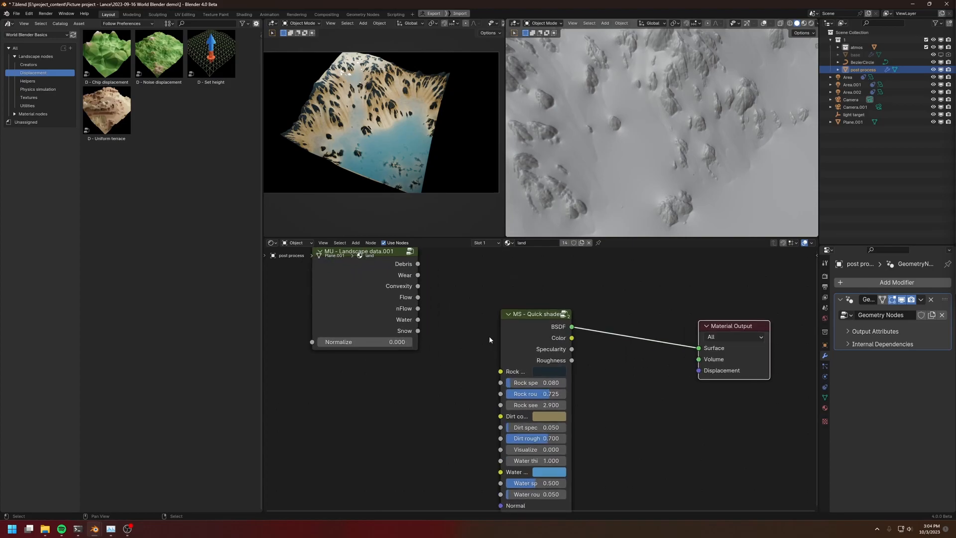
{"action": "left_click_drag", "start_coordinate": [418, 286], "coordinate": [699, 347]}
{"action": "scroll", "coordinate": [373, 147], "scroll_direction": "up", "scroll_amount": 5}
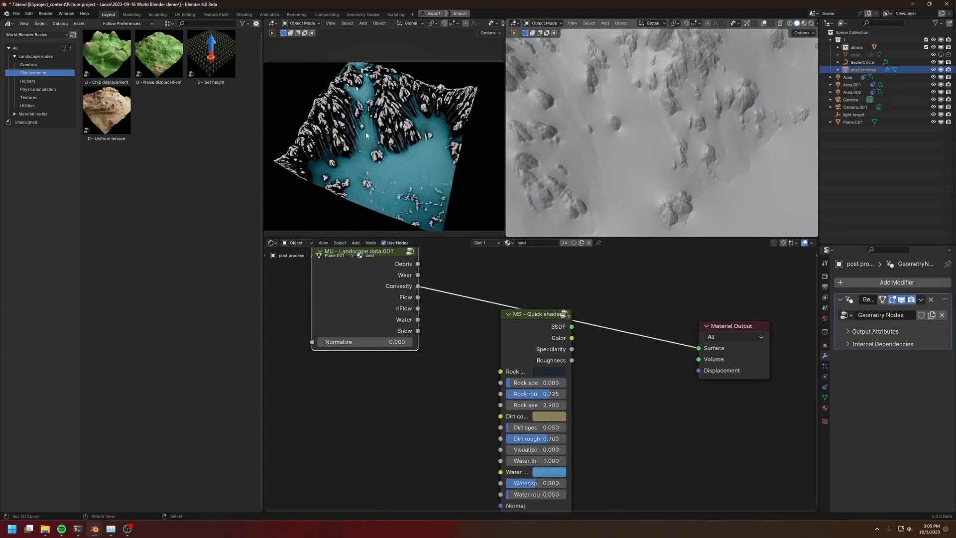
{"action": "scroll", "coordinate": [371, 149], "scroll_direction": "up", "scroll_amount": 4}
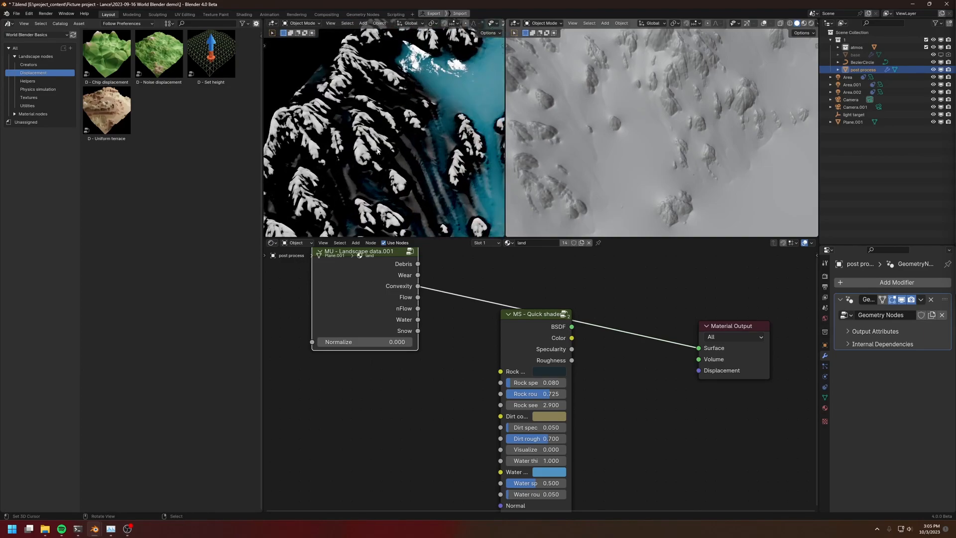
Return to the geometry nodes and set the Landscape to Object node's Convexity radius to 32
{"action": "left_click", "coordinate": [272, 243]}
{"action": "left_click", "coordinate": [292, 304]}
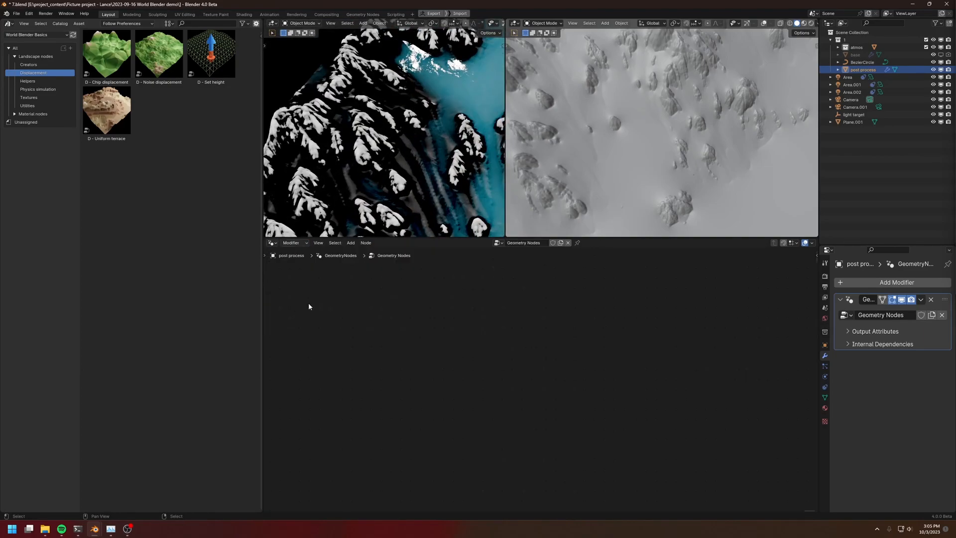
{"action": "key", "text": "Home"}
{"action": "scroll", "coordinate": [551, 415], "scroll_direction": "up", "scroll_amount": 2}
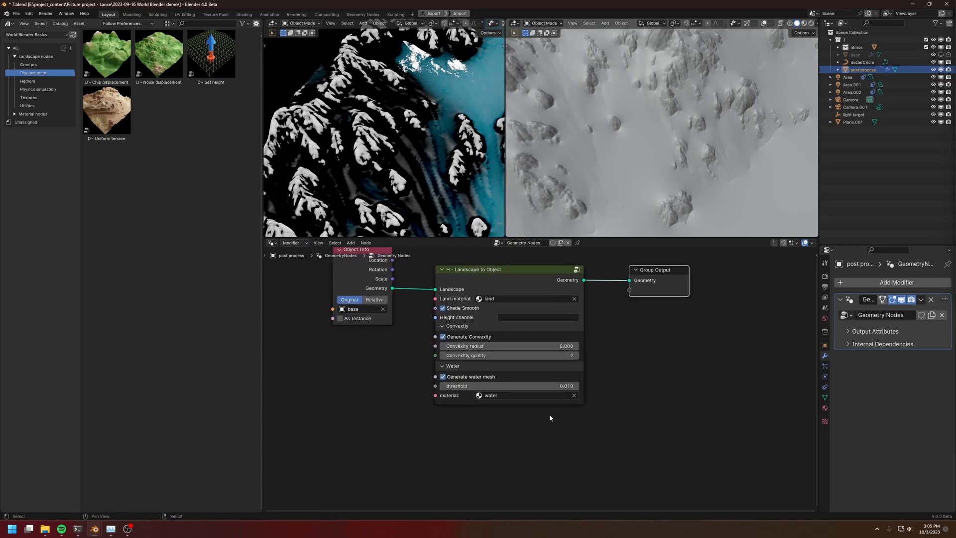
{"action": "scroll", "coordinate": [604, 348], "scroll_direction": "up", "scroll_amount": 2}
{"action": "left_click", "coordinate": [425, 324]}
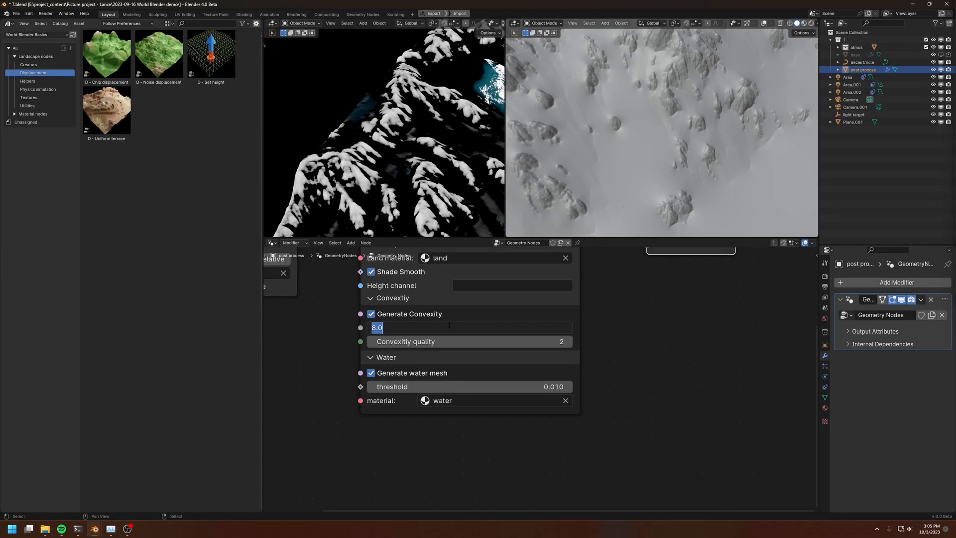
{"action": "type", "text": "32"}
{"action": "key", "text": "Return"}
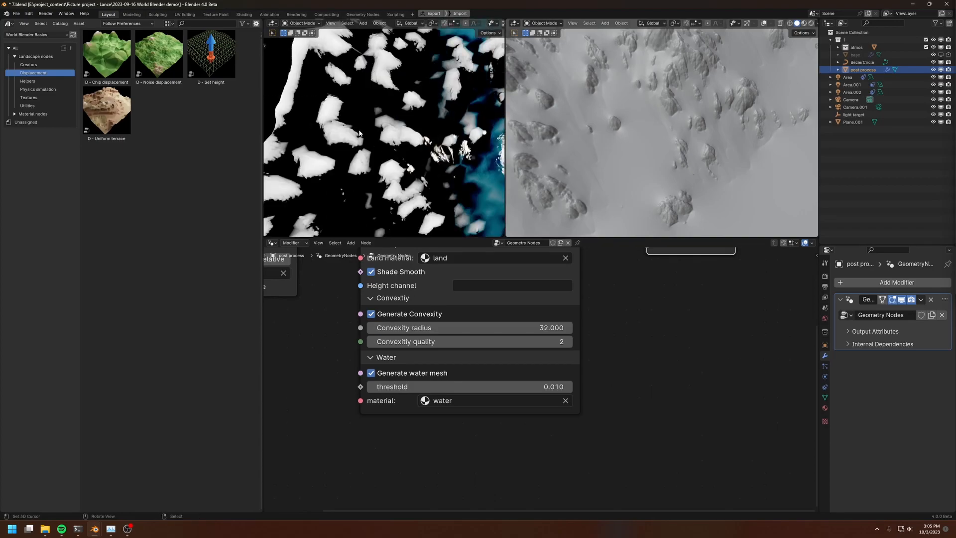
Inspect the convexity mask on the terrain up close and set the Convexity quality to 4
{"action": "scroll", "coordinate": [373, 185], "scroll_direction": "up", "scroll_amount": 3}
{"action": "scroll", "coordinate": [374, 185], "scroll_direction": "up", "scroll_amount": 2}
{"action": "scroll", "coordinate": [374, 182], "scroll_direction": "down", "scroll_amount": 2}
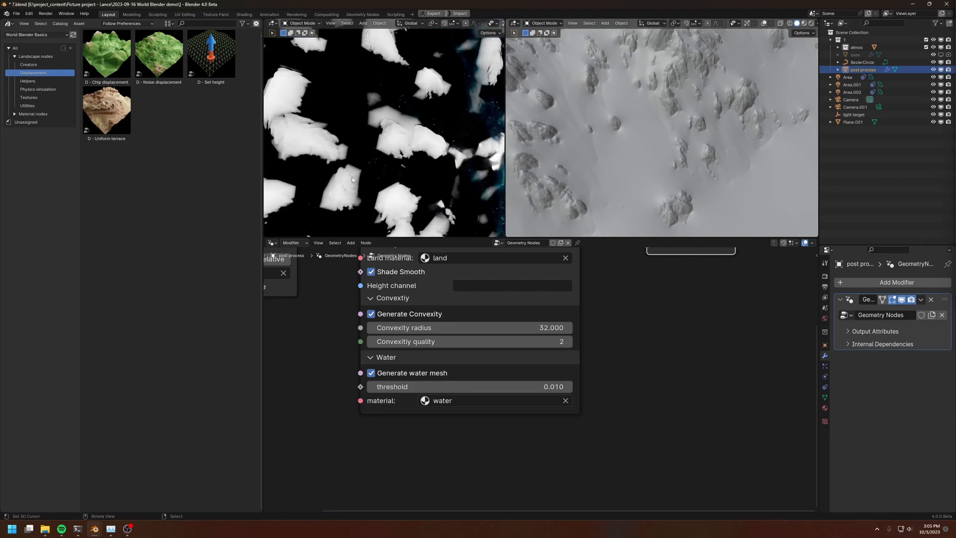
{"action": "middle_click_drag", "start_coordinate": [315, 157], "coordinate": [403, 152]}
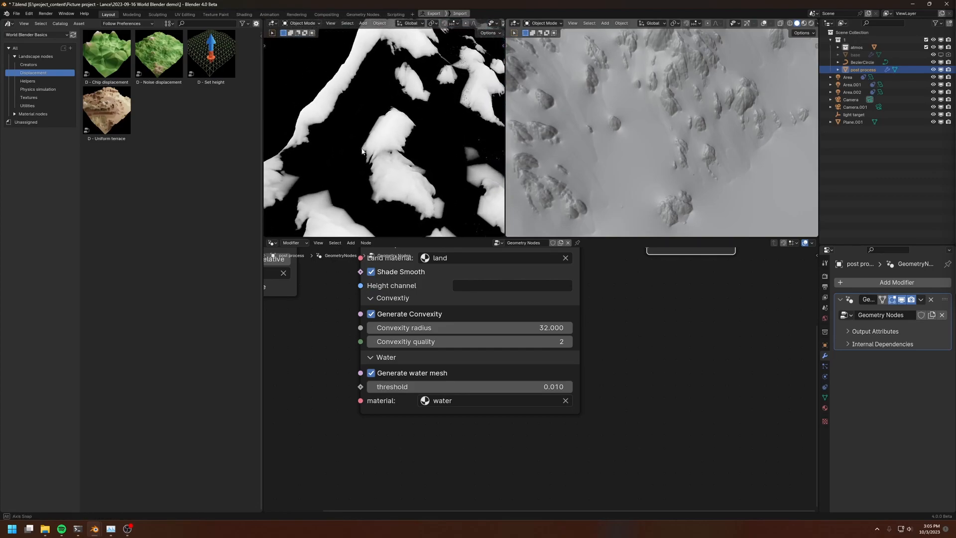
{"action": "left_click", "coordinate": [498, 342]}
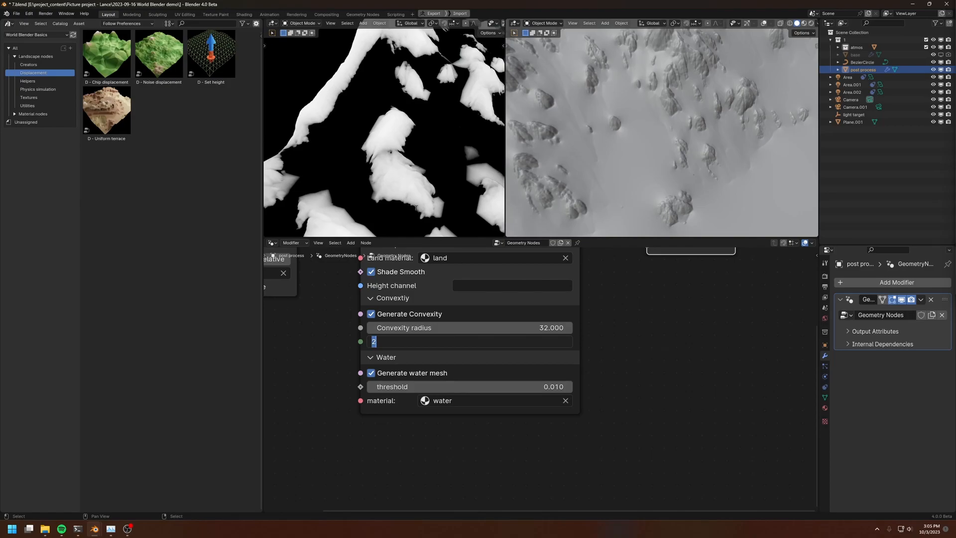
{"action": "type", "text": "4"}
{"action": "key", "text": "Return"}
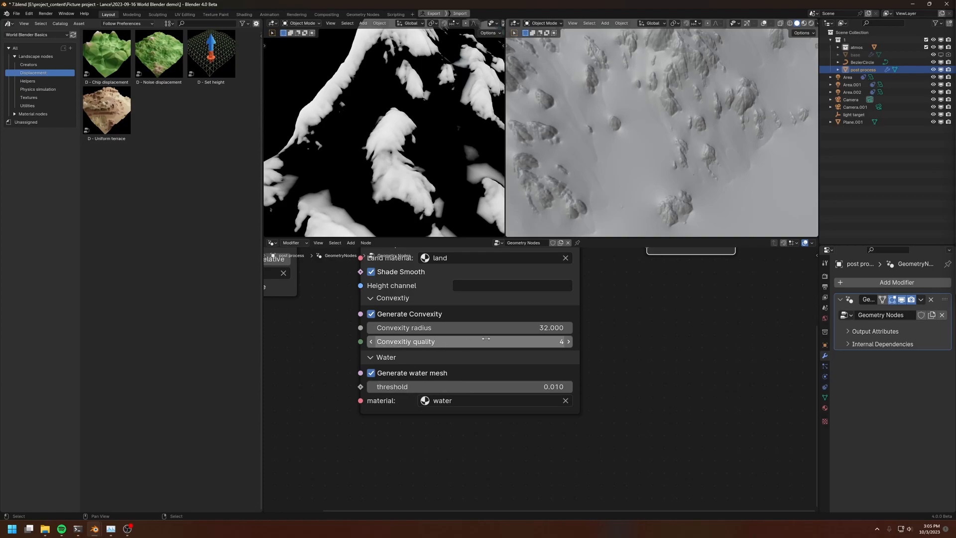
In the land material's shader nodes, set Normalize to 1 on the Landscape data node
{"action": "middle_click_drag", "start_coordinate": [382, 196], "coordinate": [408, 211]}
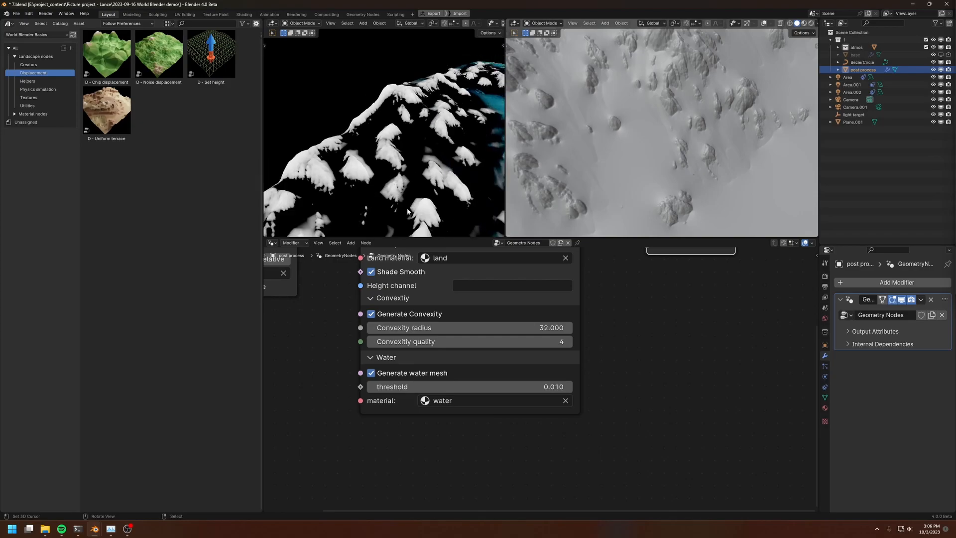
{"action": "left_click", "coordinate": [272, 242]}
{"action": "left_click", "coordinate": [299, 313]}
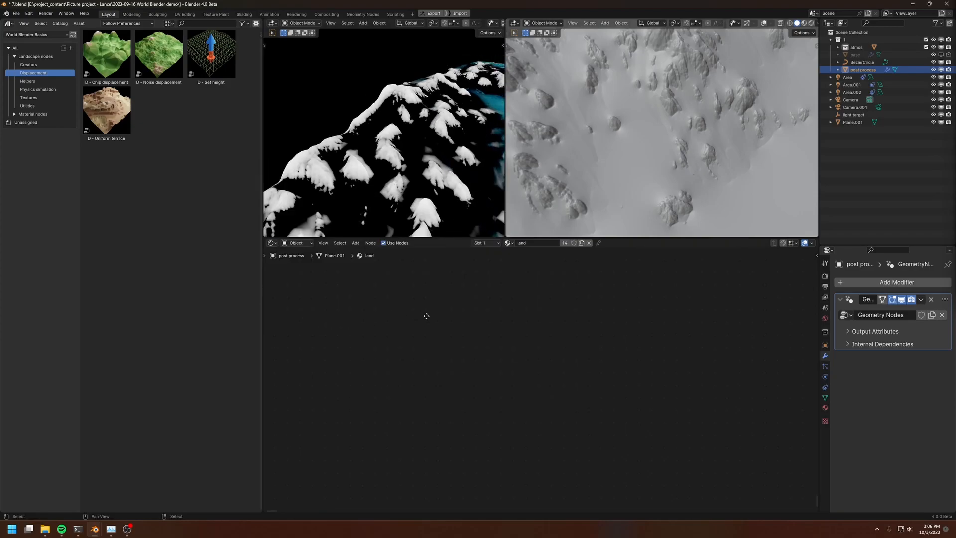
{"action": "key", "text": "Home"}
{"action": "left_click", "coordinate": [373, 342]}
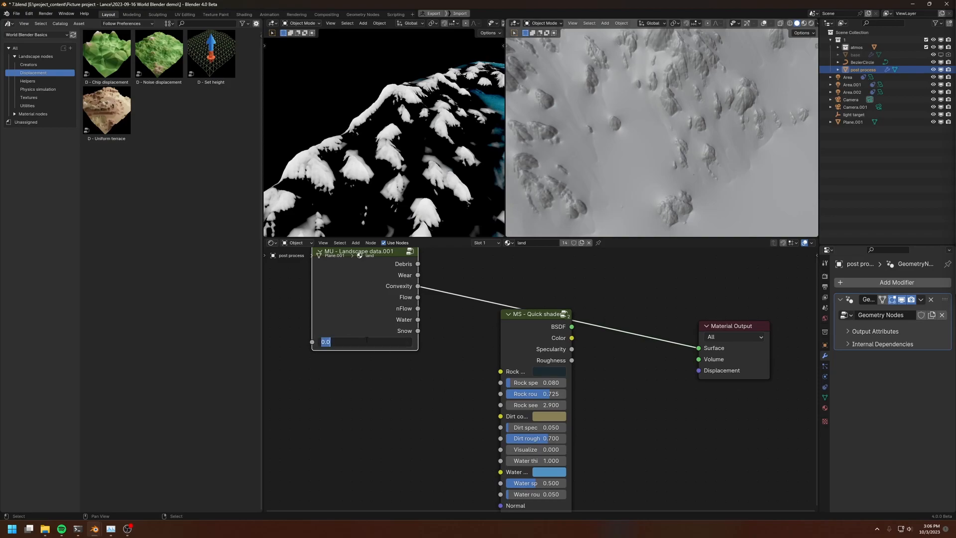
{"action": "type", "text": "1"}
{"action": "key", "text": "Return"}
Turn off Generate water mesh in the Landscape to Object node and inspect the terrain's lake area
{"action": "middle_click_drag", "start_coordinate": [396, 213], "coordinate": [366, 159], "text": "shift"}
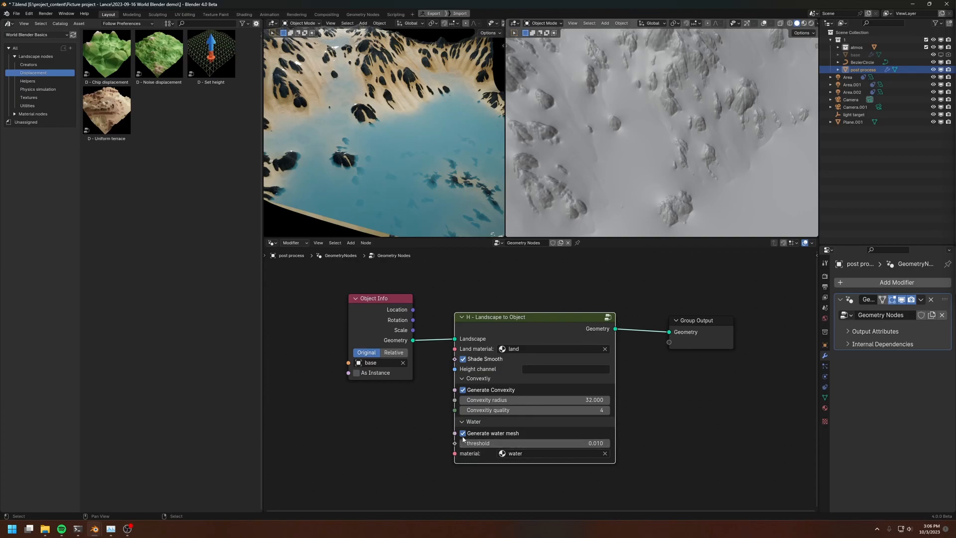
{"action": "middle_click_drag", "start_coordinate": [373, 199], "coordinate": [405, 137]}
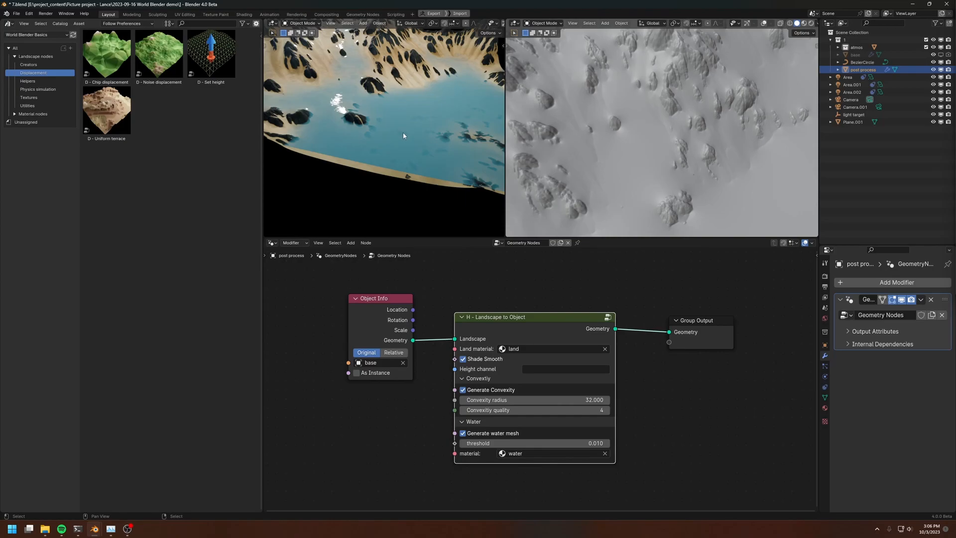
{"action": "middle_click_drag", "start_coordinate": [397, 148], "coordinate": [453, 120], "text": "shift"}
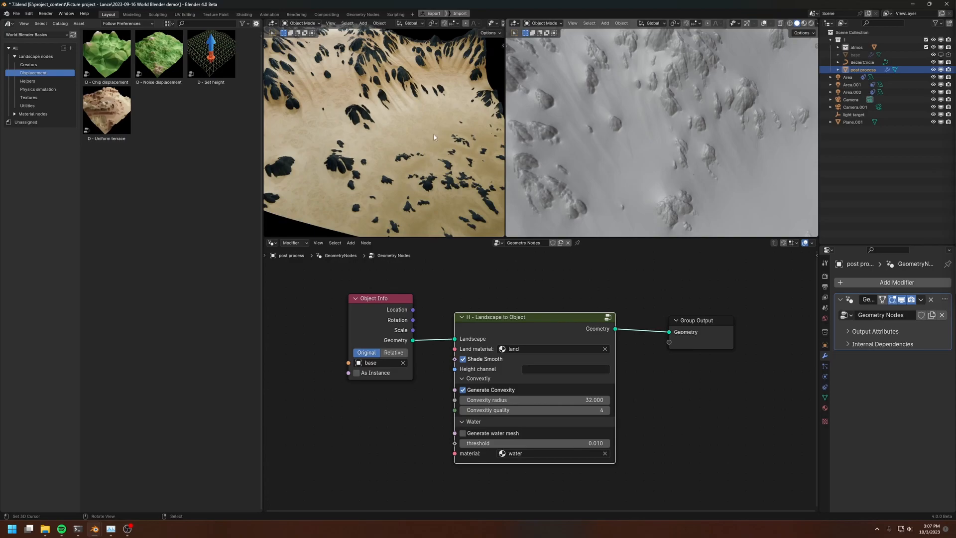
Turn on Generate water mesh in the Landscape to Object node and review the materials available for the water
{"action": "middle_click_drag", "start_coordinate": [371, 157], "coordinate": [375, 169]}
{"action": "left_click_drag", "start_coordinate": [510, 317], "coordinate": [514, 319]}
{"action": "middle_click_drag", "start_coordinate": [324, 128], "coordinate": [399, 169]}
{"action": "left_click", "coordinate": [465, 436]}
{"action": "key", "text": "Home"}
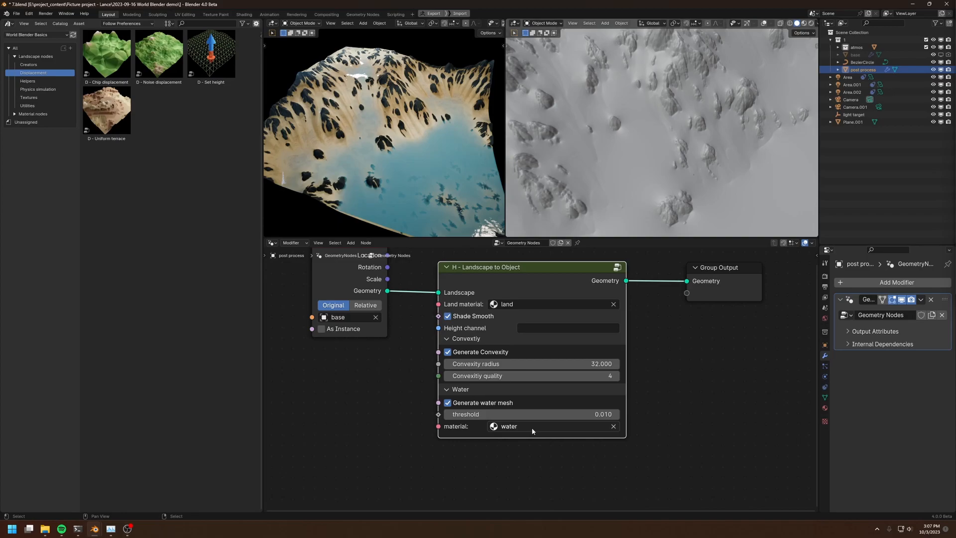
{"action": "scroll", "coordinate": [530, 431], "scroll_direction": "up", "scroll_amount": 1}
{"action": "middle_click_drag", "start_coordinate": [422, 163], "coordinate": [405, 154]}
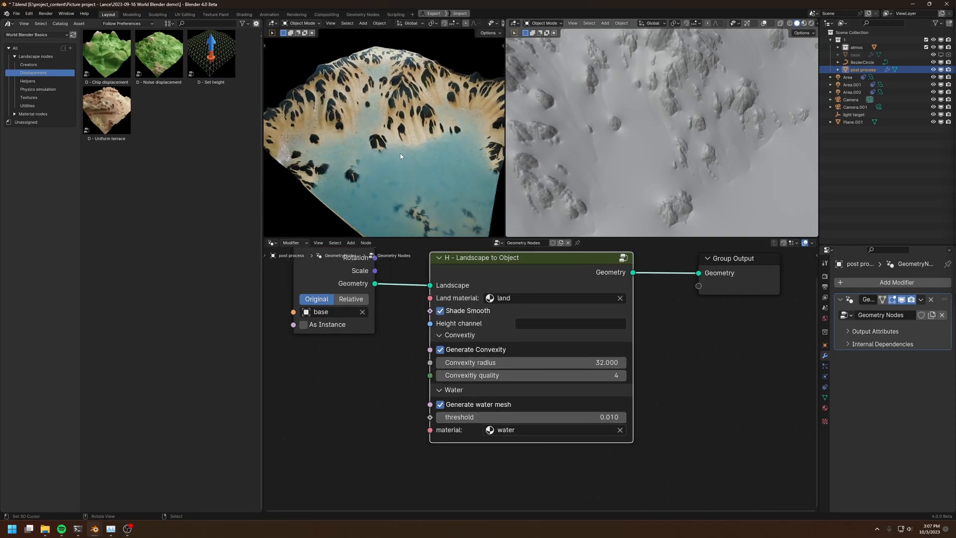
{"action": "left_click", "coordinate": [558, 430]}
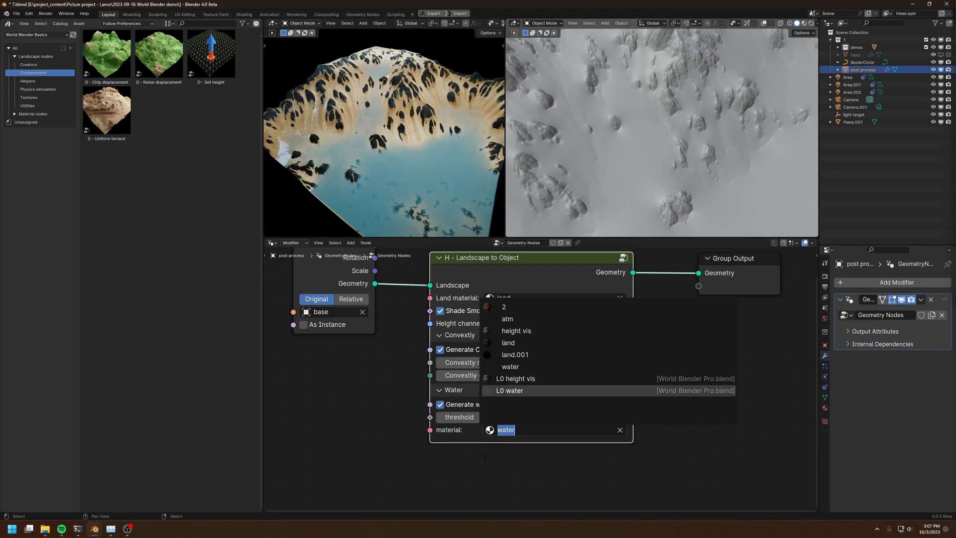
{"action": "key", "text": "Escape"}
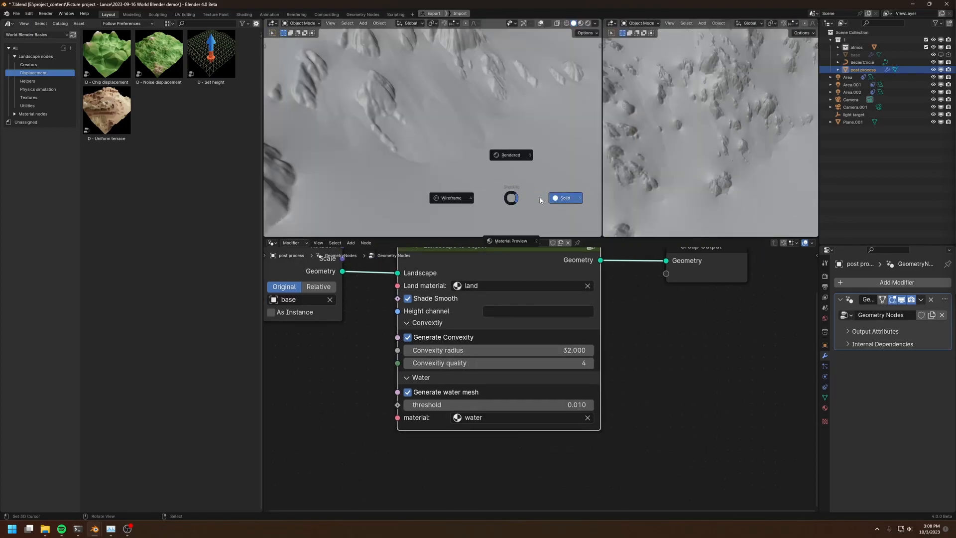
Show the terrain in wireframe and examine the water mesh's geometry along the shoreline up close
{"action": "left_click", "coordinate": [540, 197]}
{"action": "key", "text": "z"}
{"action": "left_click", "coordinate": [380, 170]}
{"action": "mouse_move", "coordinate": [442, 183]}
{"action": "middle_mouse_down"}
{"action": "mouse_move", "coordinate": [485, 176]}
{"action": "mouse_move", "coordinate": [443, 174]}
{"action": "mouse_move", "coordinate": [454, 167]}
{"action": "mouse_move", "coordinate": [428, 179]}
{"action": "mouse_move", "coordinate": [491, 177]}
{"action": "mouse_move", "coordinate": [478, 171]}
{"action": "mouse_move", "coordinate": [482, 156]}
{"action": "mouse_move", "coordinate": [480, 183]}
{"action": "middle_mouse_up"}
{"action": "scroll", "coordinate": [455, 179], "scroll_direction": "up", "scroll_amount": 4}
{"action": "scroll", "coordinate": [421, 174], "scroll_direction": "up", "scroll_amount": 2}
{"action": "scroll", "coordinate": [426, 176], "scroll_direction": "up", "scroll_amount": 3}
{"action": "middle_click_drag", "start_coordinate": [422, 183], "coordinate": [428, 158], "text": "shift"}
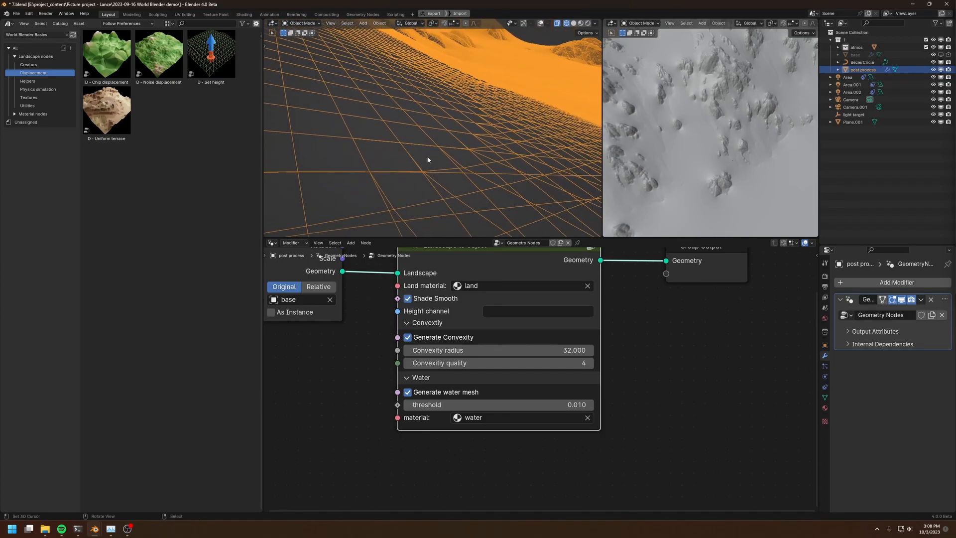
{"action": "key", "text": "z"}
{"action": "key", "text": "z"}
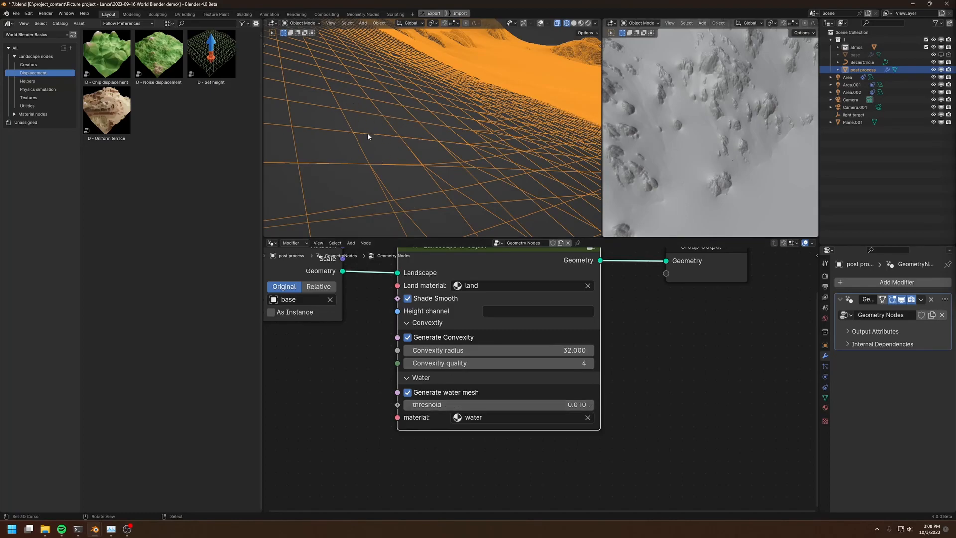
Set the water threshold to 1 and examine the shoreline in rendered and solid shading
{"action": "left_click", "coordinate": [552, 405]}
{"action": "type", "text": "1"}
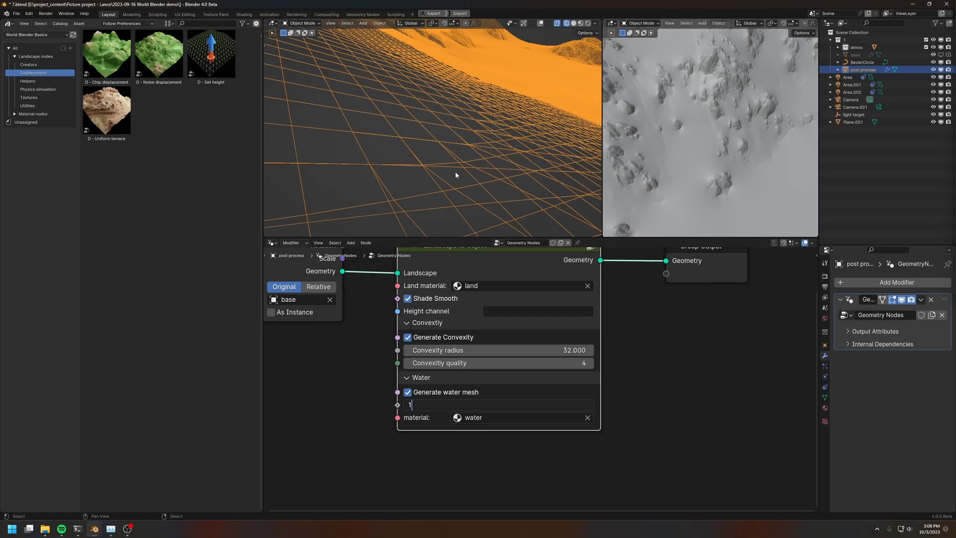
{"action": "key", "text": "Return"}
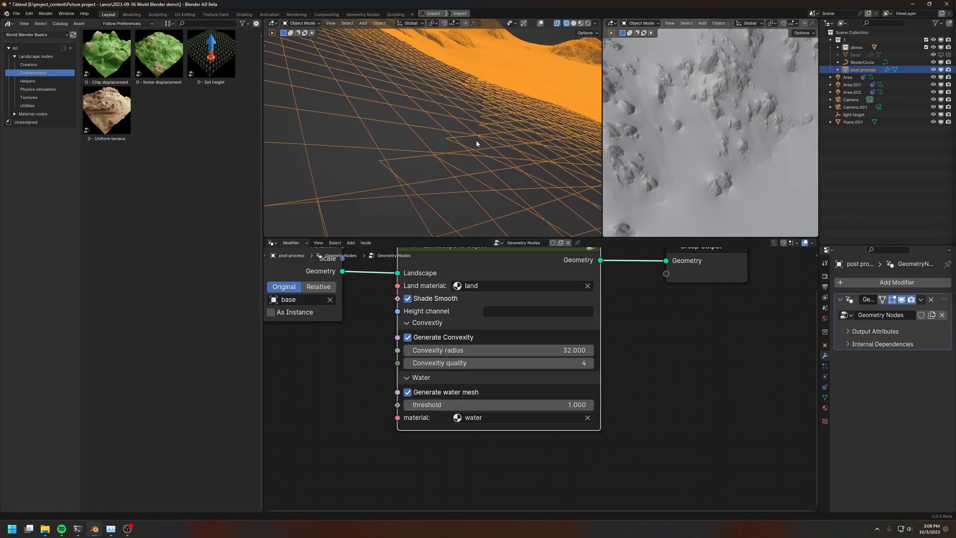
{"action": "key", "text": "shift+z"}
{"action": "mouse_move", "coordinate": [456, 161]}
{"action": "middle_mouse_down"}
{"action": "mouse_move", "coordinate": [478, 146]}
{"action": "mouse_move", "coordinate": [504, 149]}
{"action": "mouse_move", "coordinate": [463, 170]}
{"action": "mouse_move", "coordinate": [449, 164]}
{"action": "mouse_move", "coordinate": [436, 128]}
{"action": "mouse_move", "coordinate": [444, 124]}
{"action": "middle_mouse_up"}
{"action": "key", "text": "z"}
{"action": "left_click", "coordinate": [445, 124]}
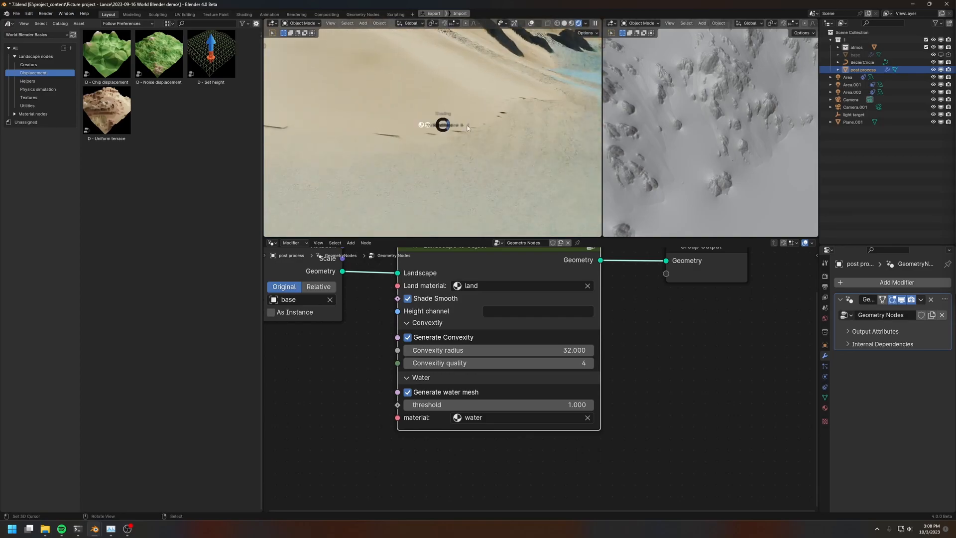
{"action": "key", "text": "z"}
{"action": "left_click", "coordinate": [488, 125]}
Set the water threshold in the Landscape to Object node to 0.01
{"action": "left_click", "coordinate": [494, 405]}
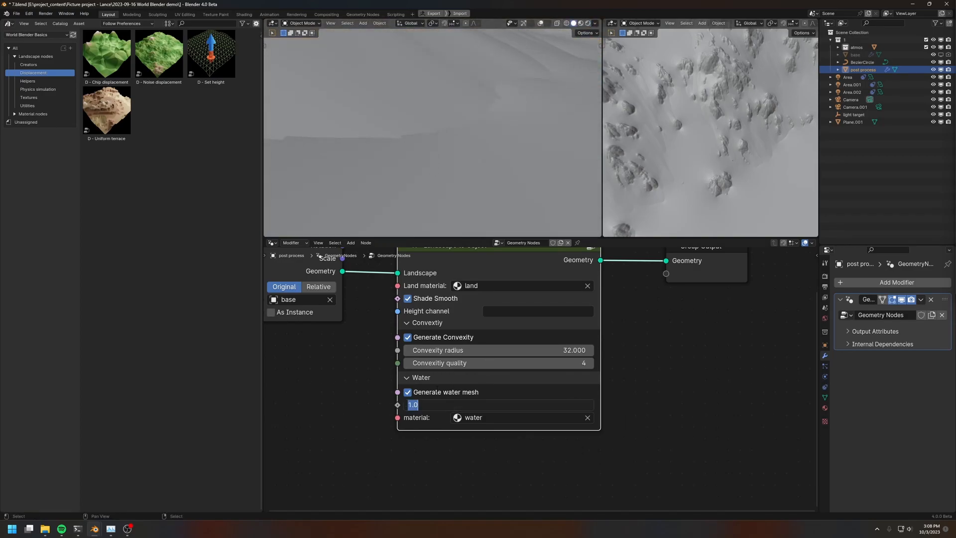
{"action": "type", "text": ".01"}
{"action": "key", "text": "Return"}
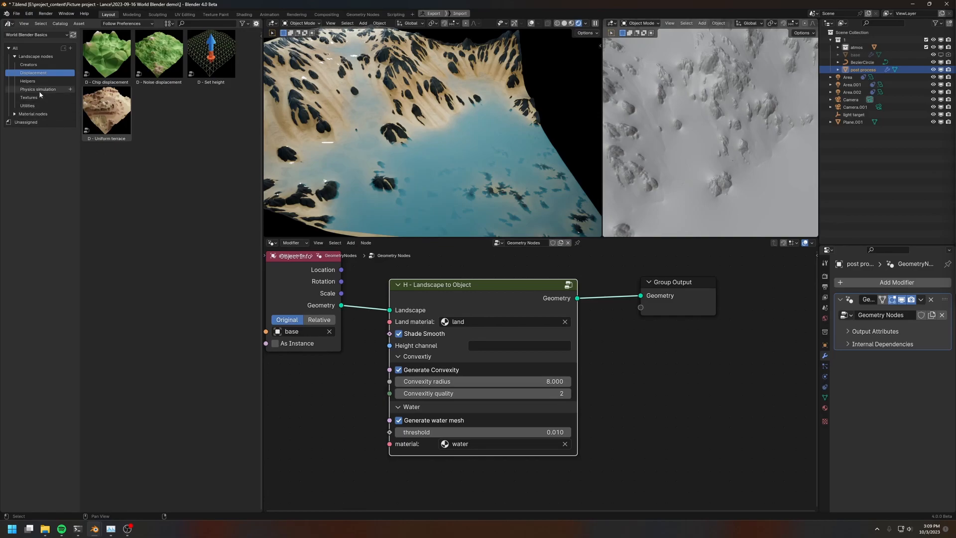
Insert the Update land mesh helper node between Object Info and Group Output
{"action": "left_click", "coordinate": [28, 80]}
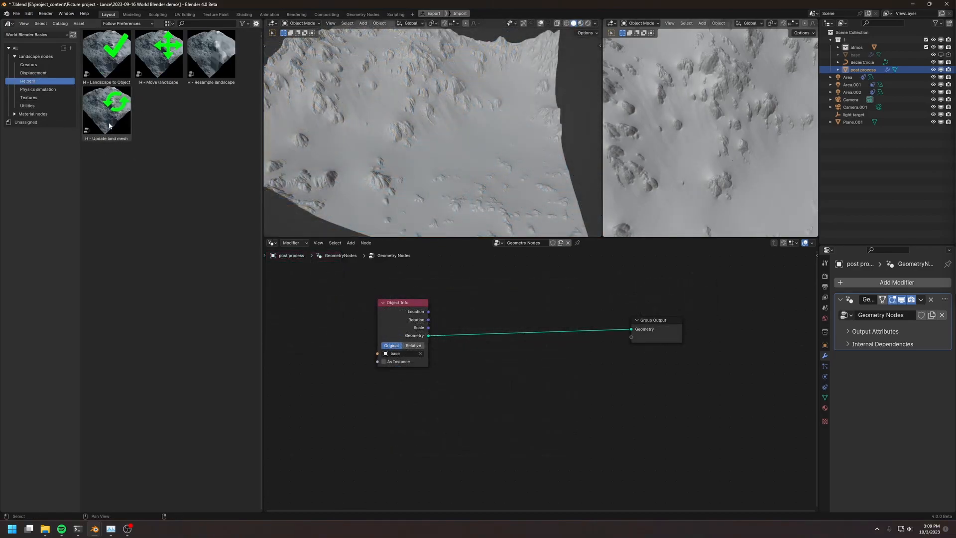
{"action": "left_click_drag", "start_coordinate": [107, 116], "coordinate": [508, 344]}
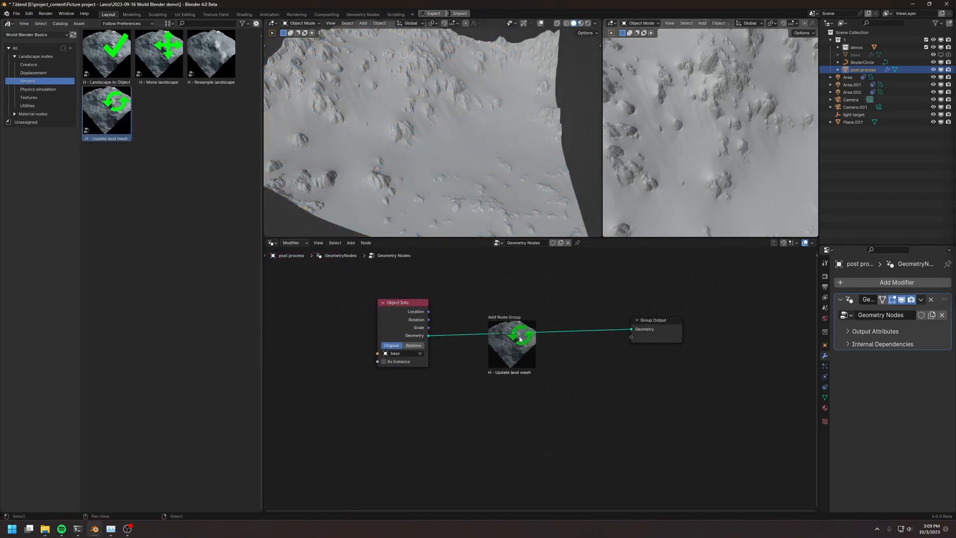
{"action": "left_click", "coordinate": [529, 347]}
{"action": "scroll", "coordinate": [560, 425], "scroll_direction": "up", "scroll_amount": 1}
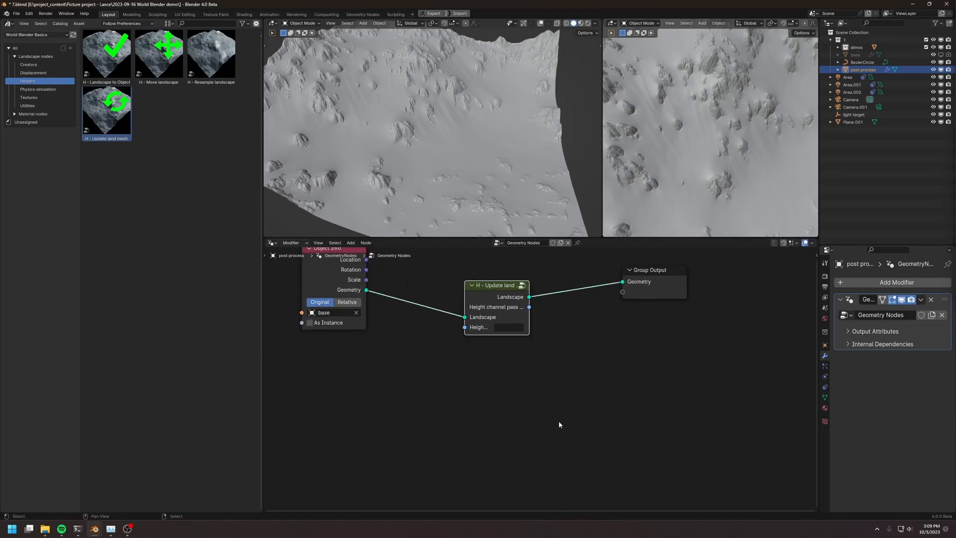
Set the Update land mesh node's height channel to "height"
{"action": "left_click", "coordinate": [501, 329]}
{"action": "left_click", "coordinate": [412, 129]}
{"action": "left_click_drag", "start_coordinate": [487, 303], "coordinate": [487, 299]}
{"action": "left_click", "coordinate": [517, 324]}
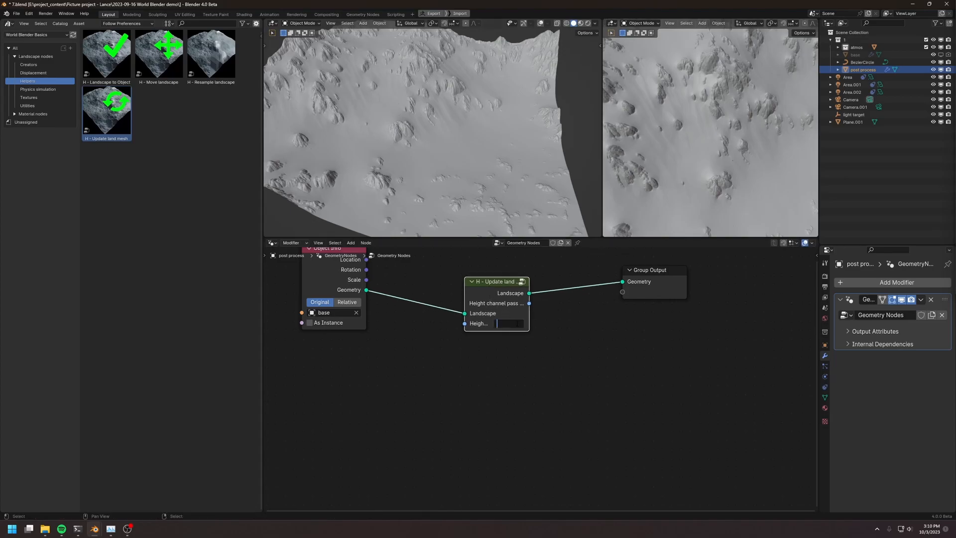
{"action": "type", "text": "height"}
{"action": "key", "text": "Return"}
{"action": "left_click", "coordinate": [518, 324]}
{"action": "left_click", "coordinate": [544, 328]}
{"action": "left_click", "coordinate": [512, 324]}
{"action": "left_click", "coordinate": [449, 162]}
Set the Update land mesh node's height channel to "bed rock" and inspect the terrain
{"action": "left_click", "coordinate": [515, 324]}
{"action": "type", "text": "bed rock"}
{"action": "key", "text": "Return"}
{"action": "middle_click_drag", "start_coordinate": [420, 110], "coordinate": [434, 125]}
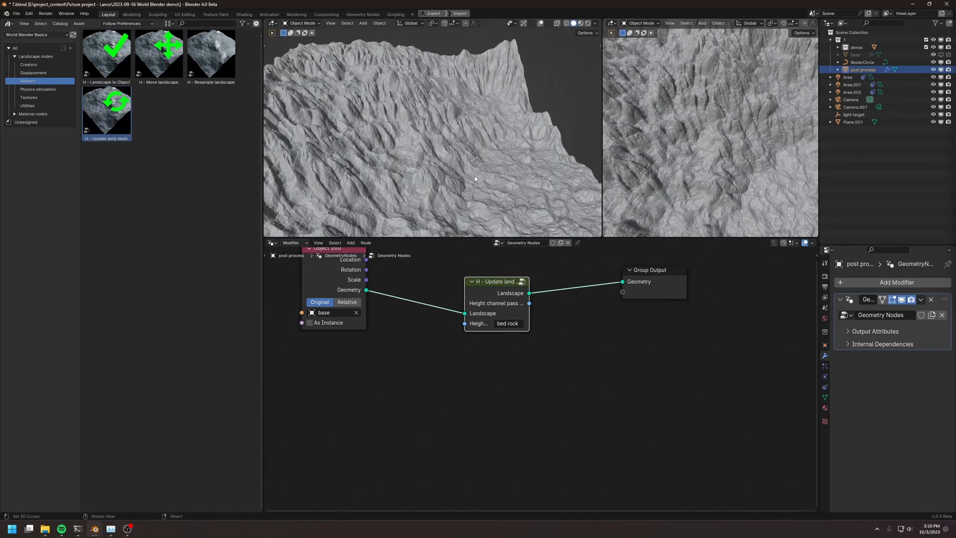
{"action": "middle_click_drag", "start_coordinate": [474, 177], "coordinate": [478, 189]}
Switch the Update land mesh node's height channel to "debris" and inspect the terrain from above
{"action": "left_click", "coordinate": [508, 323]}
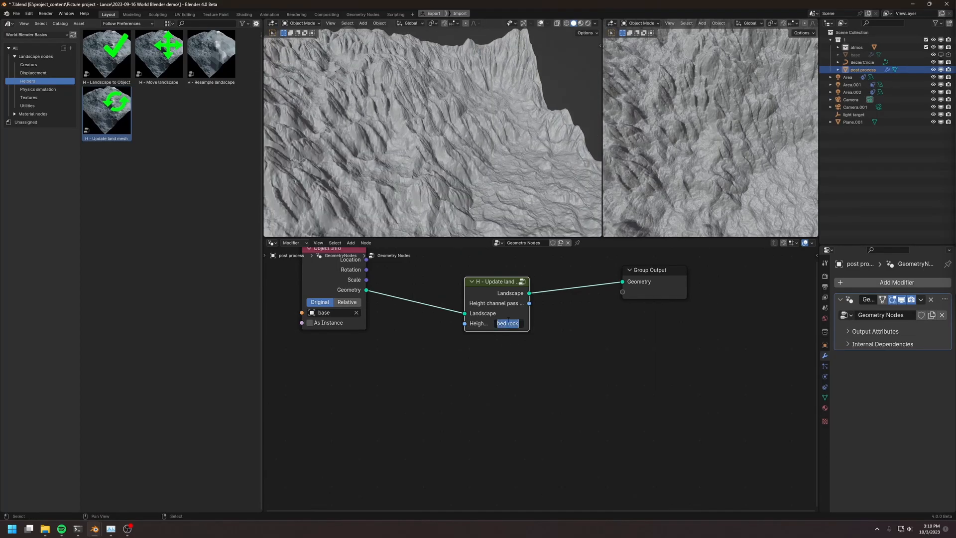
{"action": "type", "text": "debris"}
{"action": "key", "text": "Return"}
{"action": "scroll", "coordinate": [402, 111], "scroll_direction": "down", "scroll_amount": 6}
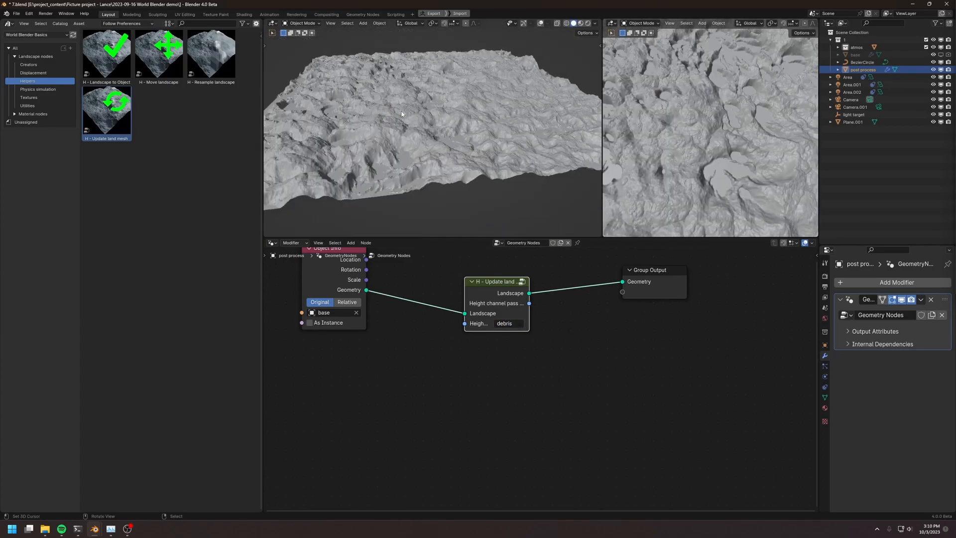
{"action": "middle_click_drag", "start_coordinate": [438, 117], "coordinate": [411, 135]}
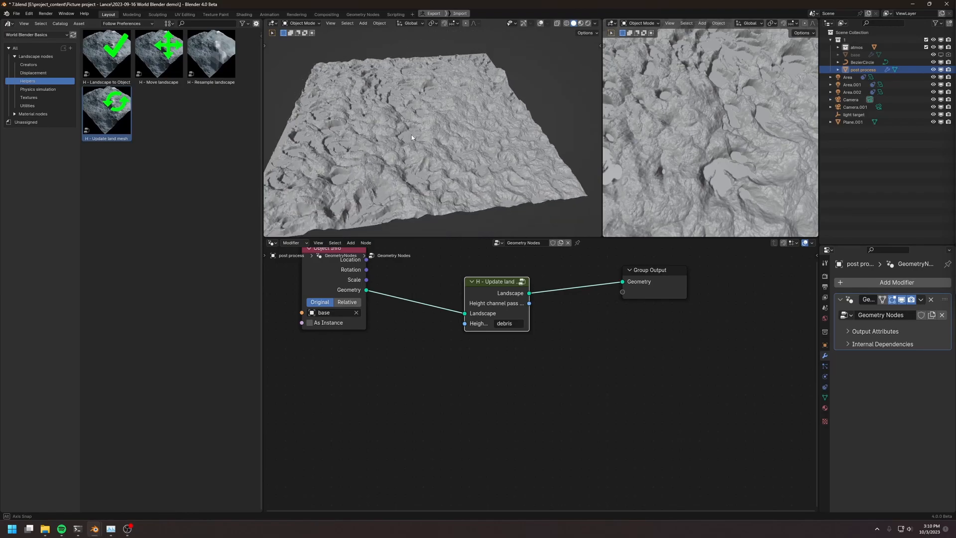
{"action": "scroll", "coordinate": [411, 135], "scroll_direction": "up", "scroll_amount": 5}
Switch the Update land mesh node's height channel to "water" and inspect the surface
{"action": "double_click", "coordinate": [505, 324]}
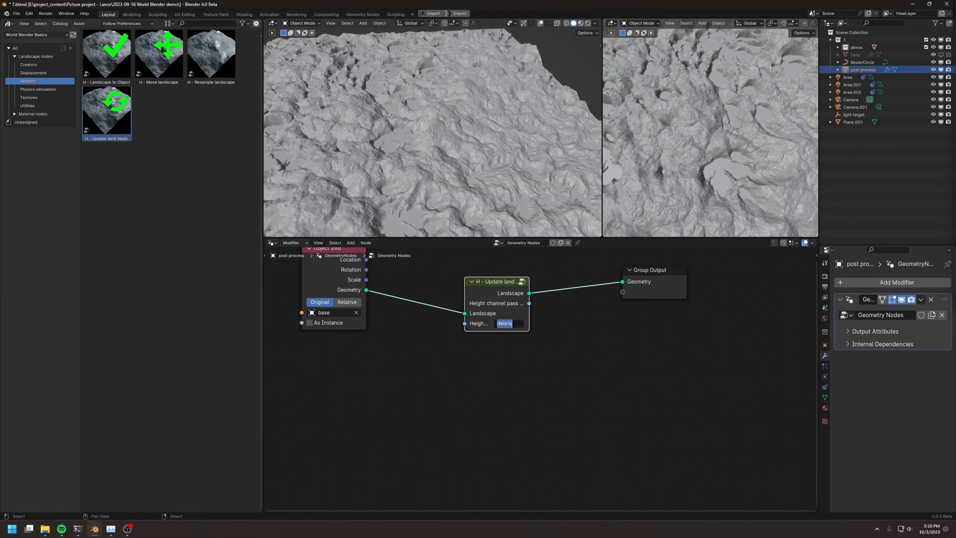
{"action": "type", "text": "water"}
{"action": "key", "text": "Return"}
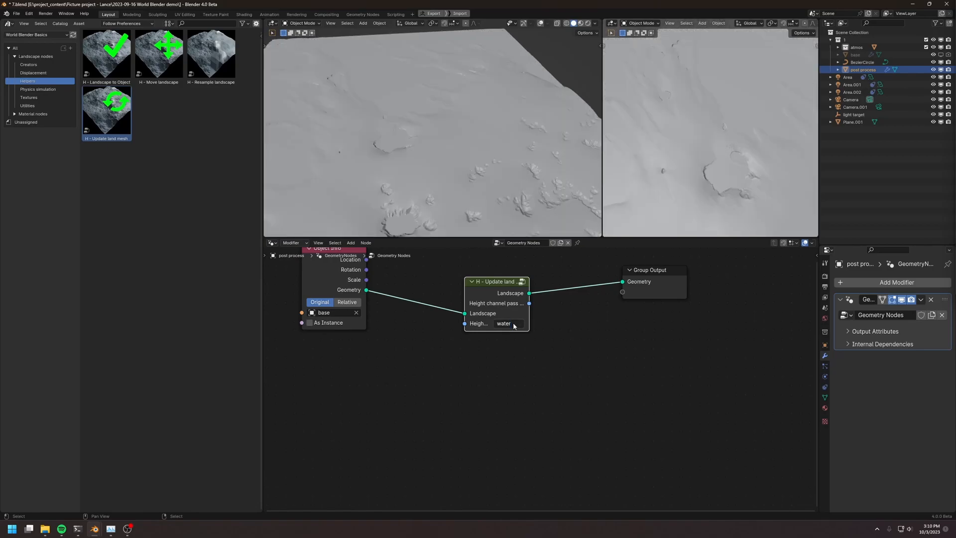
{"action": "middle_click_drag", "start_coordinate": [468, 149], "coordinate": [498, 234]}
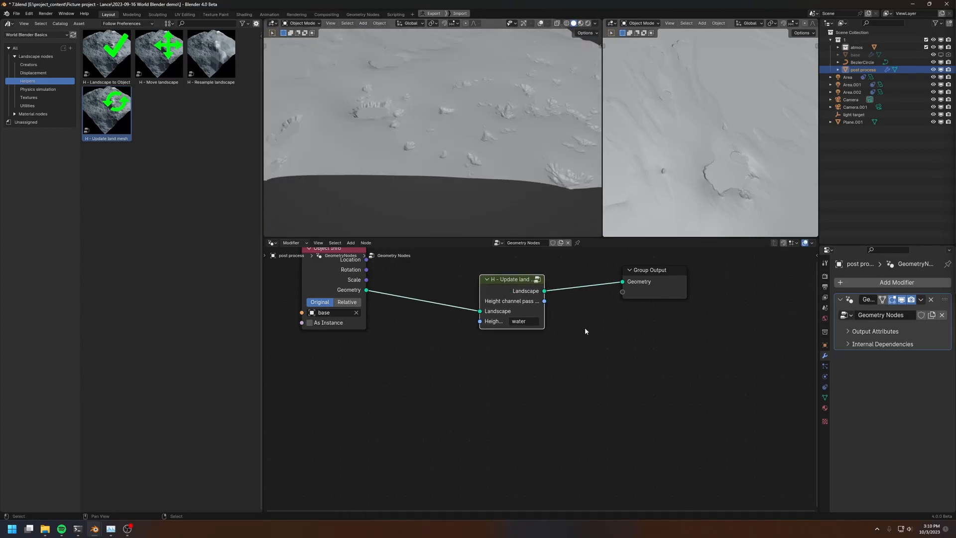
Revert the Update land mesh height channel to "height" and move the nodes apart to make room between them
{"action": "key", "text": "ctrl+z"}
{"action": "scroll", "coordinate": [586, 330], "scroll_direction": "down", "scroll_amount": 2}
{"action": "key", "text": "g"}
{"action": "left_click", "coordinate": [642, 319]}
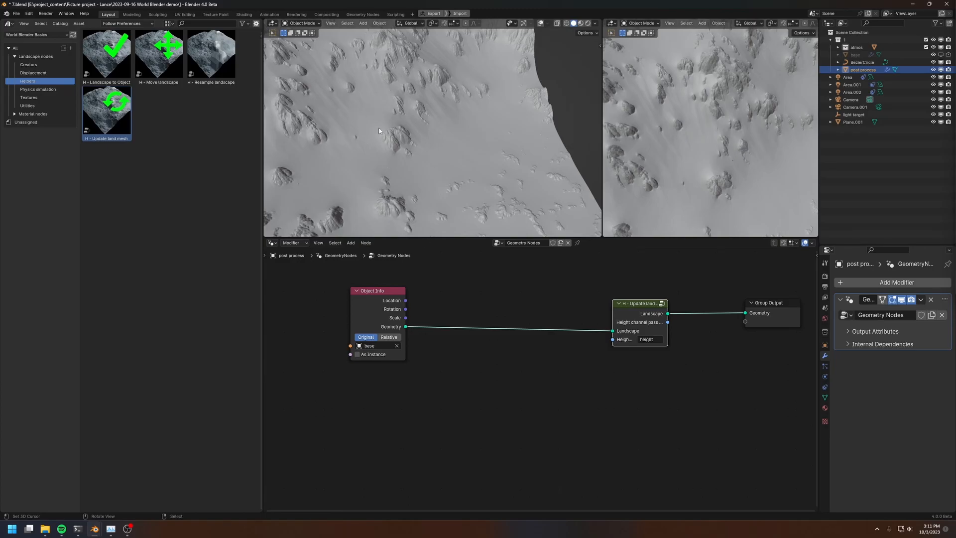
{"action": "middle_click_drag", "start_coordinate": [502, 348], "coordinate": [541, 331]}
{"action": "left_click_drag", "start_coordinate": [411, 296], "coordinate": [338, 304]}
Add a Named Attribute node that reads the float attribute "height" and place it below Object Info
{"action": "key", "text": "shift+a"}
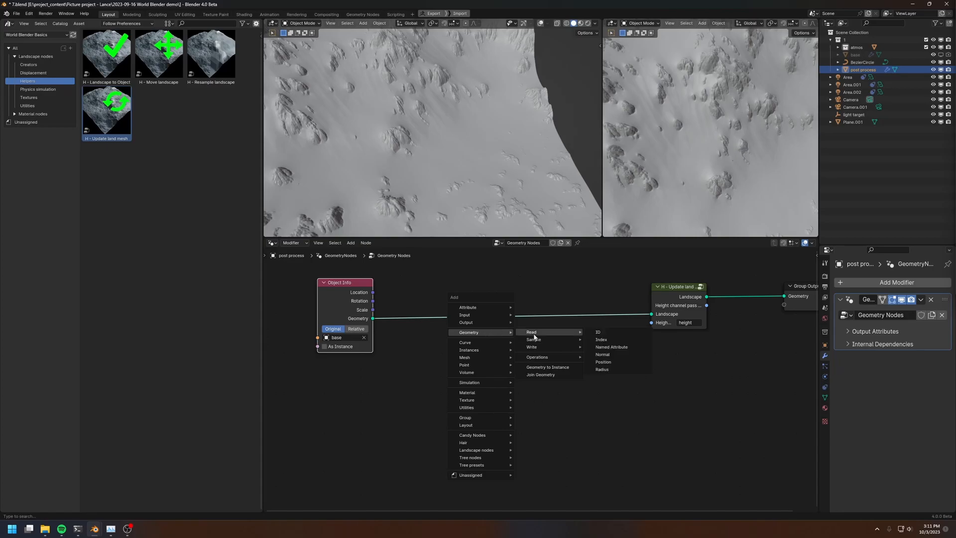
{"action": "left_click", "coordinate": [614, 355]}
{"action": "left_click", "coordinate": [414, 354]}
{"action": "left_click", "coordinate": [451, 395]}
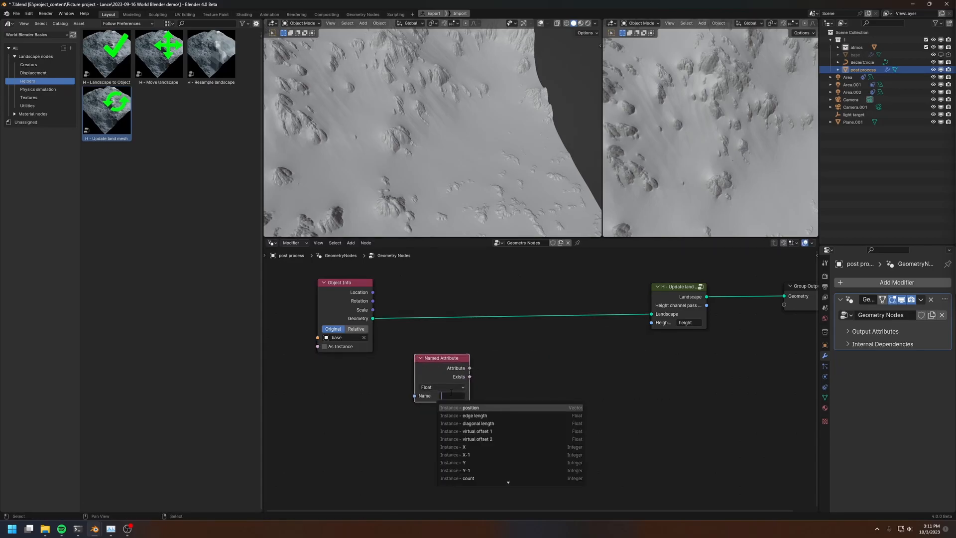
{"action": "type", "text": "heig"}
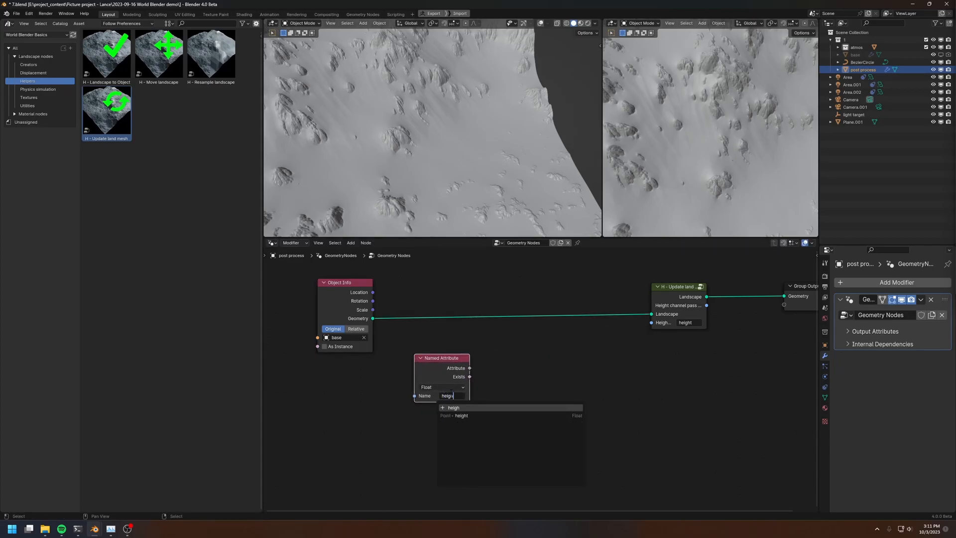
{"action": "type", "text": "h"}
{"action": "key", "text": "Down"}
{"action": "key", "text": "Return"}
{"action": "left_click_drag", "start_coordinate": [443, 377], "coordinate": [374, 388]}
Add a Math node set to Add and feed the height attribute into its first value
{"action": "middle_click_drag", "start_coordinate": [524, 346], "coordinate": [524, 321]}
{"action": "key", "text": "shift+a"}
{"action": "mouse_move", "coordinate": [508, 407]}
{"action": "mouse_move", "coordinate": [572, 439]}
{"action": "left_click", "coordinate": [627, 484]}
{"action": "left_click", "coordinate": [516, 356]}
{"action": "left_click_drag", "start_coordinate": [401, 355], "coordinate": [488, 371]}
{"action": "left_click_drag", "start_coordinate": [516, 332], "coordinate": [455, 332]}
{"action": "middle_click_drag", "start_coordinate": [503, 322], "coordinate": [494, 350]}
Insert a Store Named Attribute node between Object Info and Update land mesh, and name its attribute "height"
{"action": "left_click_drag", "start_coordinate": [585, 267], "coordinate": [792, 333]}
{"action": "key", "text": "g"}
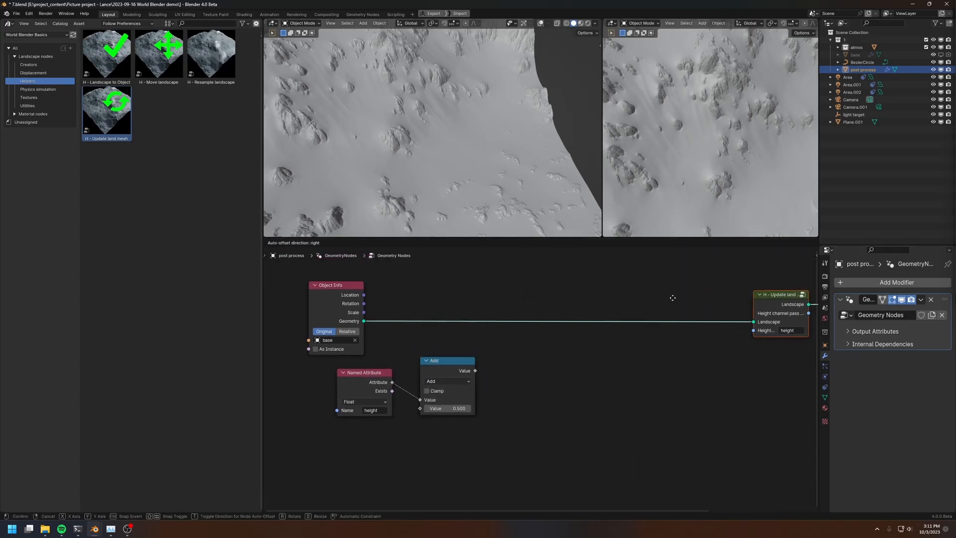
{"action": "left_click", "coordinate": [668, 297]}
{"action": "key", "text": "shift+a"}
{"action": "left_click", "coordinate": [678, 237]}
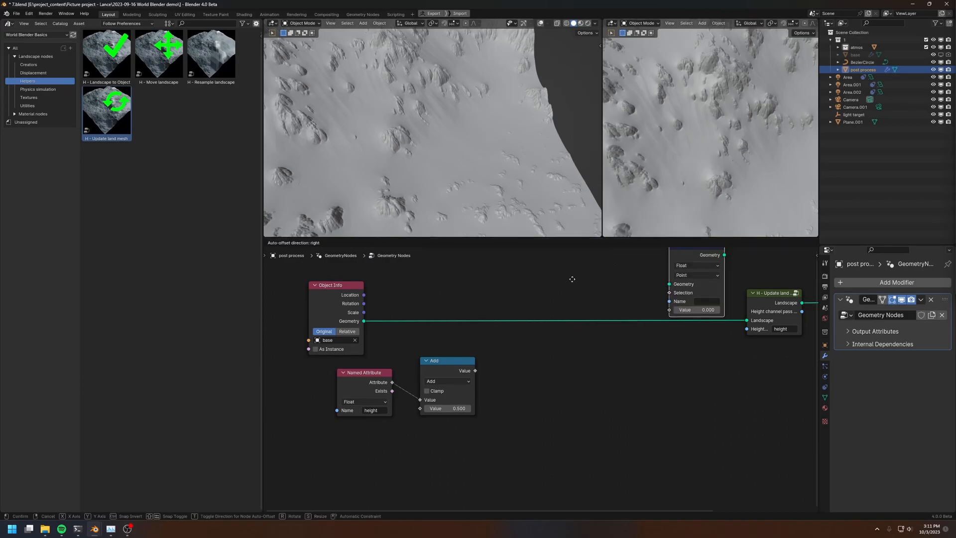
{"action": "left_click", "coordinate": [590, 321]}
{"action": "left_click", "coordinate": [600, 350]}
{"action": "type", "text": "heigh"}
{"action": "key", "text": "Return"}
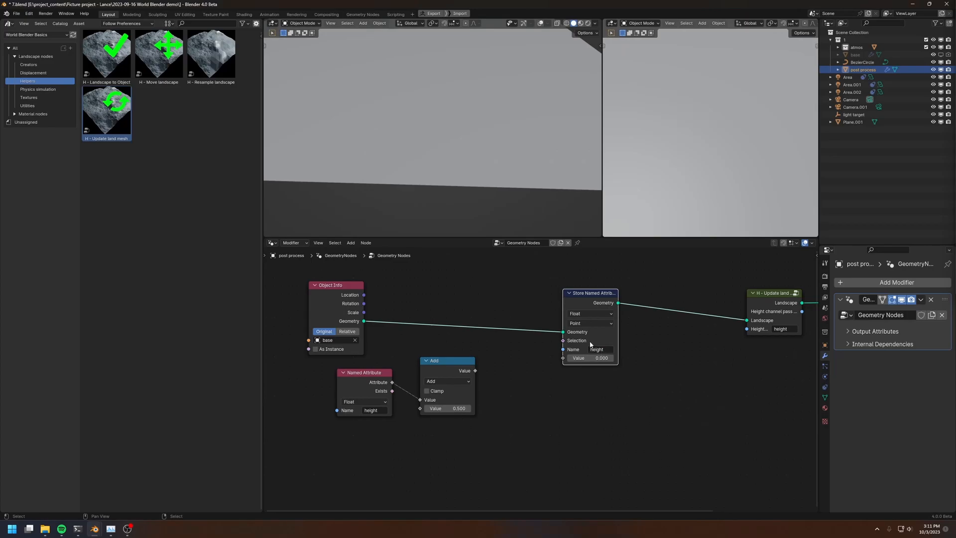
Connect the Add result to the Store Named Attribute node's value, view the whole terrain, and adjust the added amount
{"action": "left_click_drag", "start_coordinate": [475, 370], "coordinate": [563, 358]}
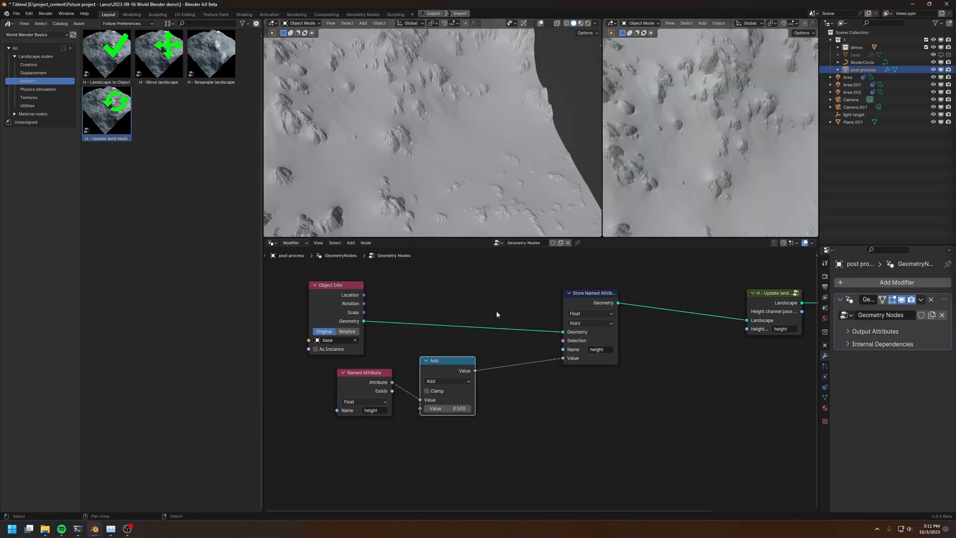
{"action": "middle_click_drag", "start_coordinate": [484, 204], "coordinate": [479, 149]}
{"action": "scroll", "coordinate": [479, 149], "scroll_direction": "down", "scroll_amount": 3}
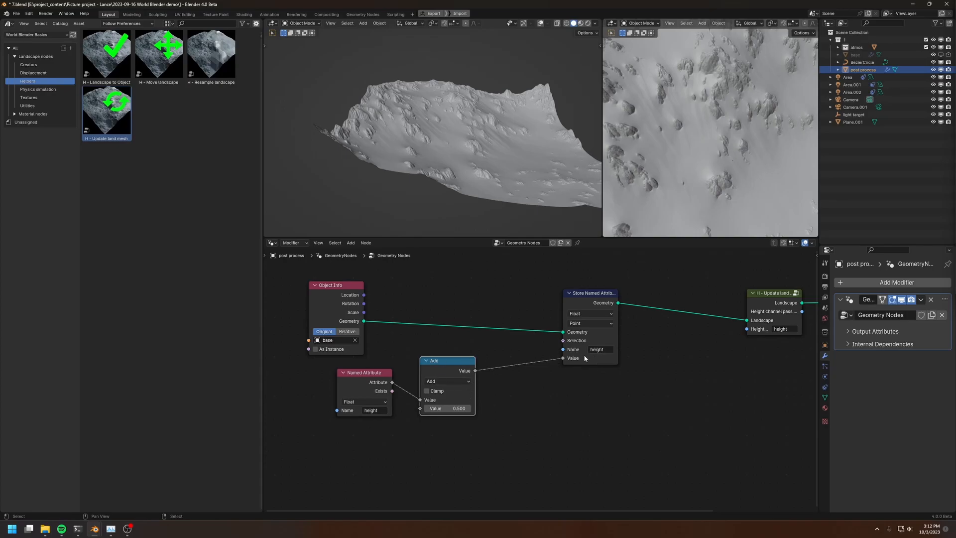
{"action": "mouse_move", "coordinate": [449, 408]}
{"action": "left_mouse_down"}
{"action": "mouse_move", "coordinate": [493, 409]}
{"action": "mouse_move", "coordinate": [446, 409]}
{"action": "left_mouse_up"}
Detach the Update land mesh node from the geometry chain and set the Add node's second value to 26
{"action": "middle_click_drag", "start_coordinate": [751, 377], "coordinate": [557, 389]}
{"action": "left_click_drag", "start_coordinate": [568, 305], "coordinate": [567, 398], "text": "alt"}
{"action": "middle_click_drag", "start_coordinate": [405, 387], "coordinate": [542, 385]}
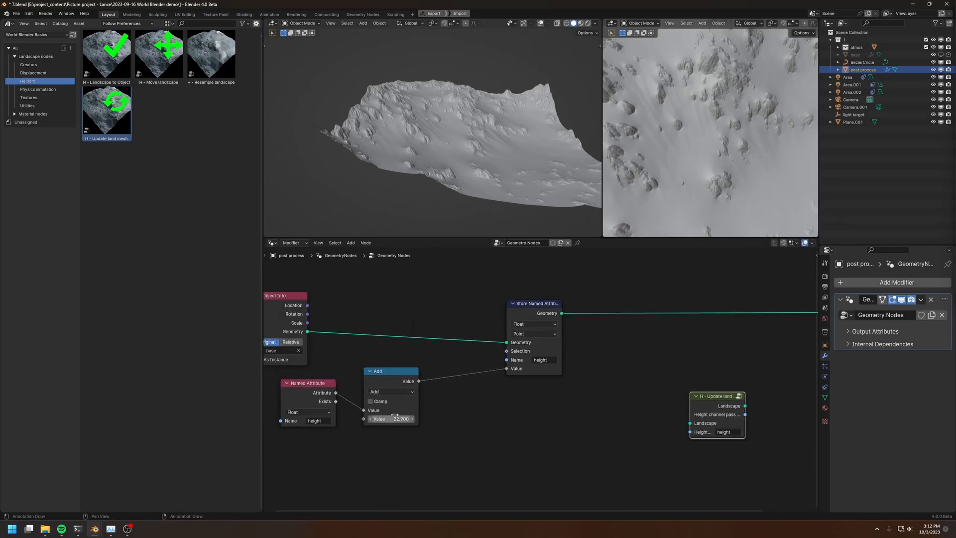
{"action": "left_click_drag", "start_coordinate": [392, 419], "coordinate": [391, 419]}
Reinsert the Update land mesh node between Store Named Attribute and Group Output and tidy its position
{"action": "middle_click_drag", "start_coordinate": [628, 317], "coordinate": [531, 293]}
{"action": "key", "text": "g"}
{"action": "left_click", "coordinate": [582, 252]}
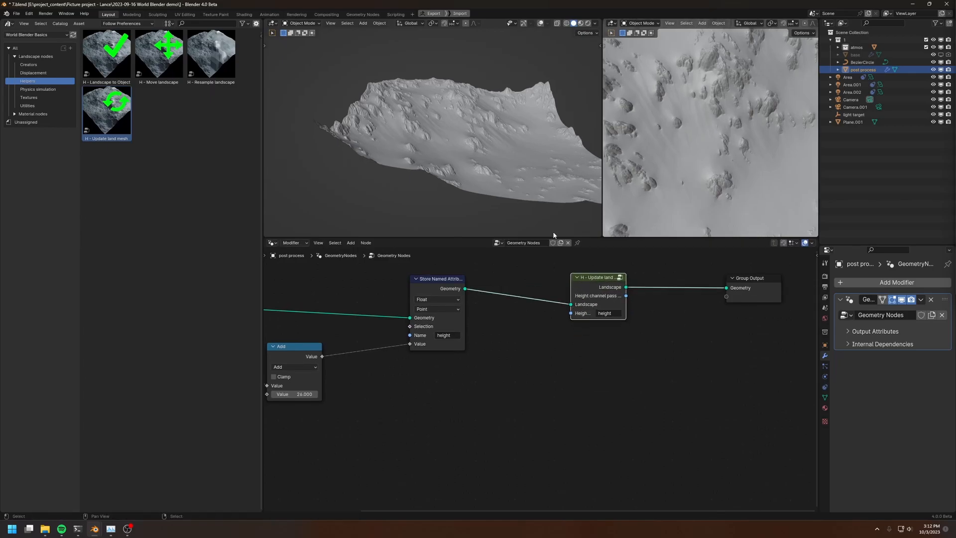
{"action": "left_click_drag", "start_coordinate": [586, 302], "coordinate": [584, 306]}
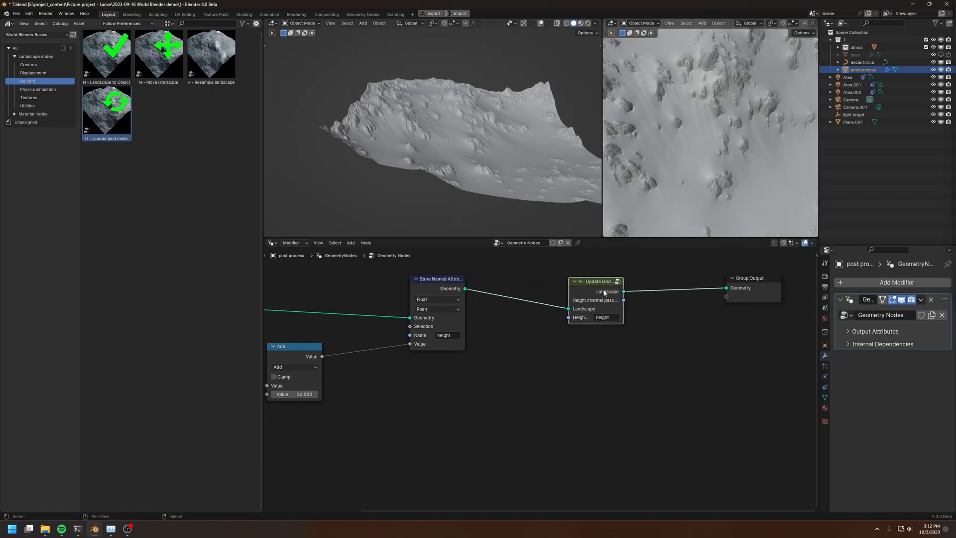
{"action": "middle_click_drag", "start_coordinate": [612, 296], "coordinate": [723, 304]}
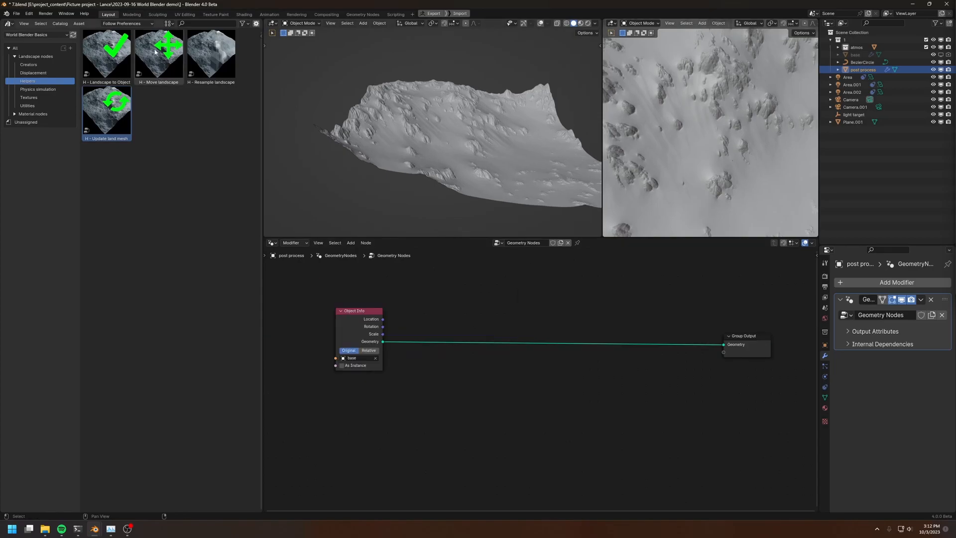
Insert a Move landscape helper node between Object Info and Group Output, and try its translation values
{"action": "left_click_drag", "start_coordinate": [155, 52], "coordinate": [518, 386]}
{"action": "scroll", "coordinate": [496, 385], "scroll_direction": "up", "scroll_amount": 1}
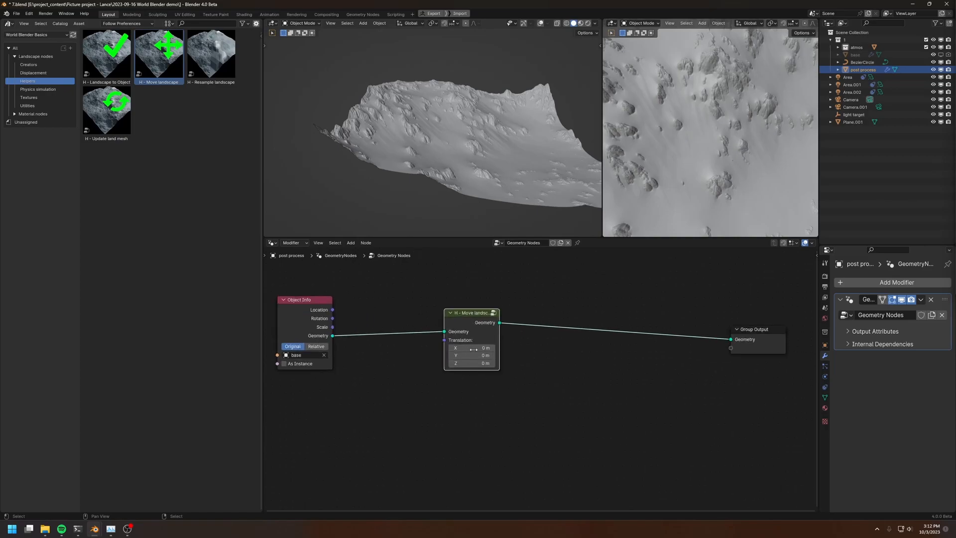
{"action": "left_click_drag", "start_coordinate": [467, 348], "coordinate": [486, 364]}
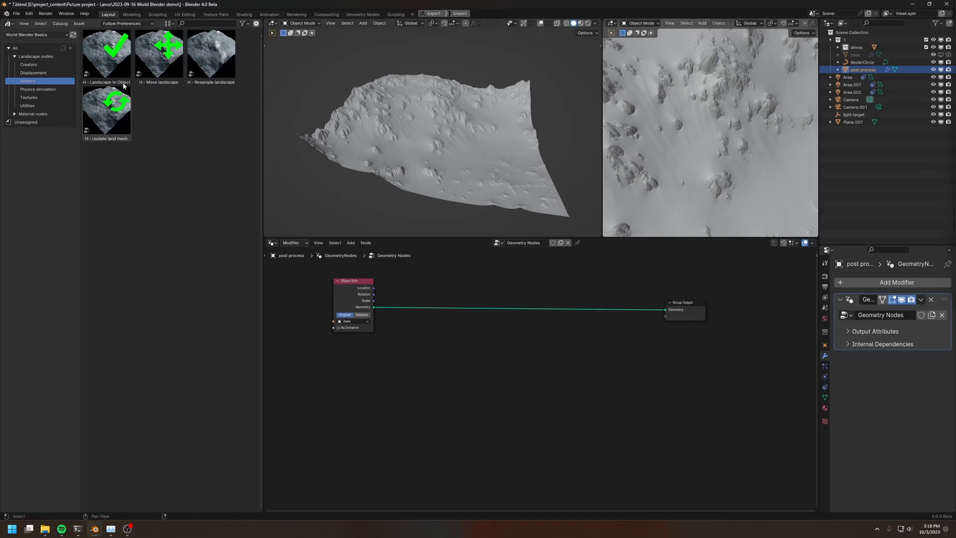
Switch the asset library to World Blender Pro and select the Warp landscape helper
{"action": "left_click", "coordinate": [45, 36]}
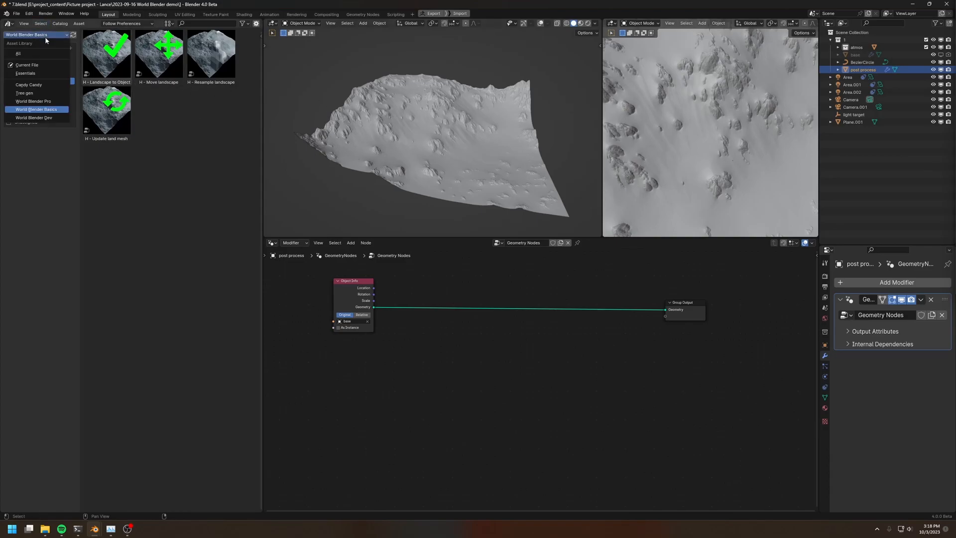
{"action": "left_click", "coordinate": [33, 101]}
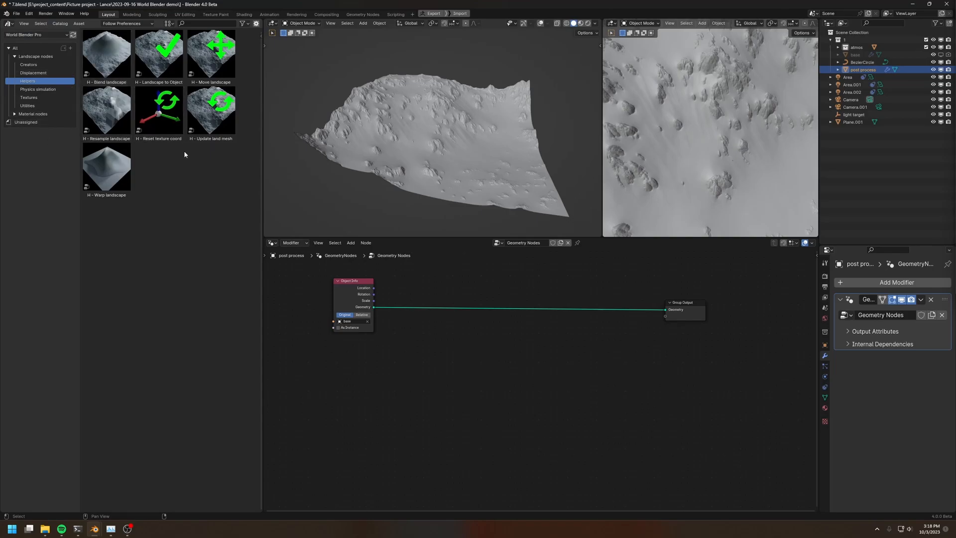
{"action": "left_click", "coordinate": [94, 198]}
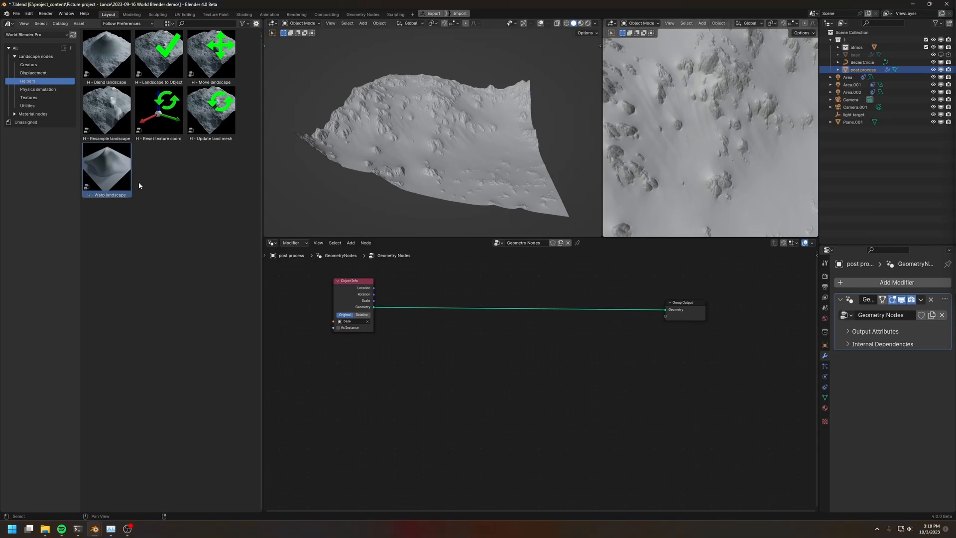
Add a Create landscape node from the Creators assets and connect its Landscape output to Group Output
{"action": "left_click", "coordinate": [29, 65]}
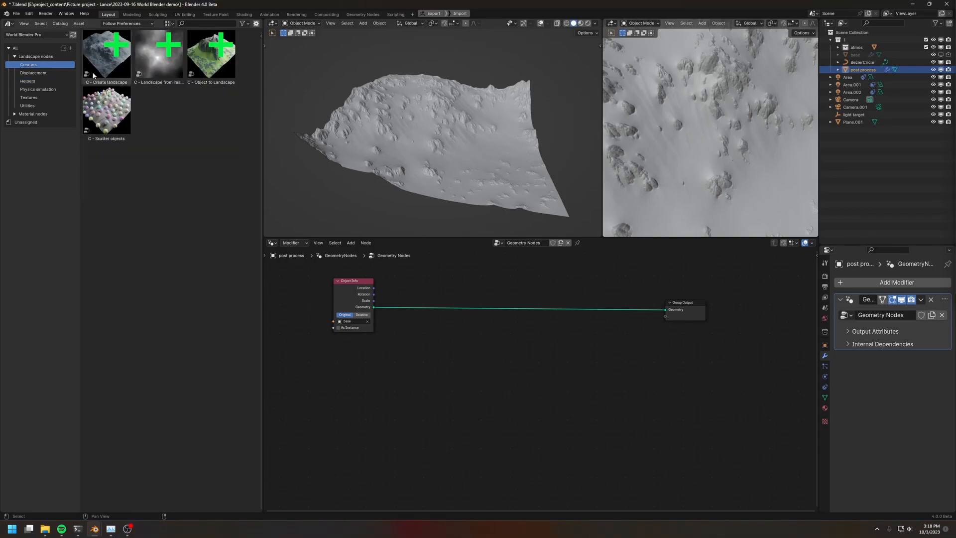
{"action": "left_click_drag", "start_coordinate": [106, 54], "coordinate": [724, 276]}
{"action": "scroll", "coordinate": [454, 356], "scroll_direction": "up", "scroll_amount": 2}
{"action": "left_click_drag", "start_coordinate": [437, 333], "coordinate": [410, 341]}
Insert a Warp landscape helper between Create landscape and Group Output, and show the flat landscape in wireframe
{"action": "left_click", "coordinate": [28, 81]}
{"action": "left_click_drag", "start_coordinate": [104, 171], "coordinate": [534, 342]}
{"action": "left_click_drag", "start_coordinate": [91, 166], "coordinate": [503, 293]}
{"action": "left_click_drag", "start_coordinate": [369, 340], "coordinate": [370, 315]}
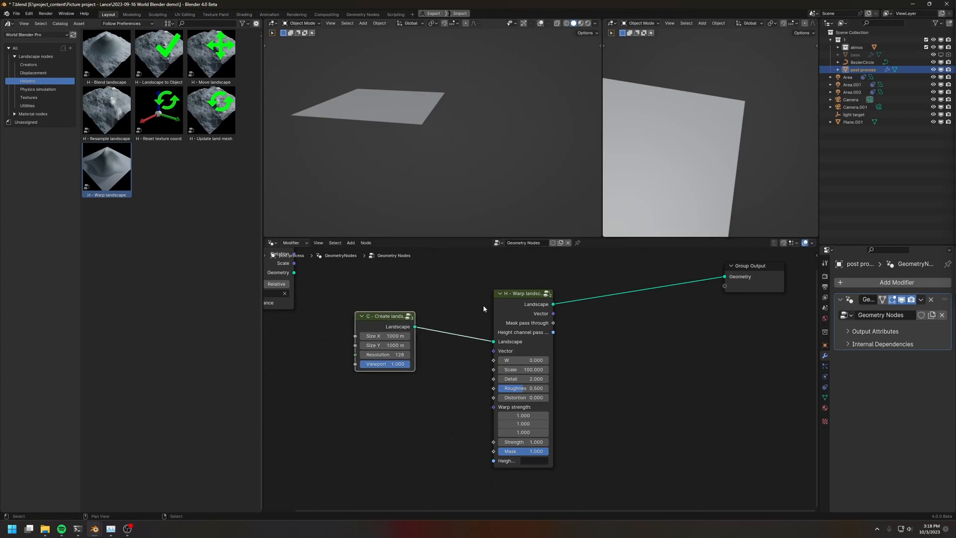
{"action": "mouse_move", "coordinate": [360, 122]}
{"action": "middle_mouse_down"}
{"action": "mouse_move", "coordinate": [455, 192]}
{"action": "mouse_move", "coordinate": [438, 166]}
{"action": "mouse_move", "coordinate": [376, 160]}
{"action": "middle_mouse_up"}
{"action": "key", "text": "shift+z"}
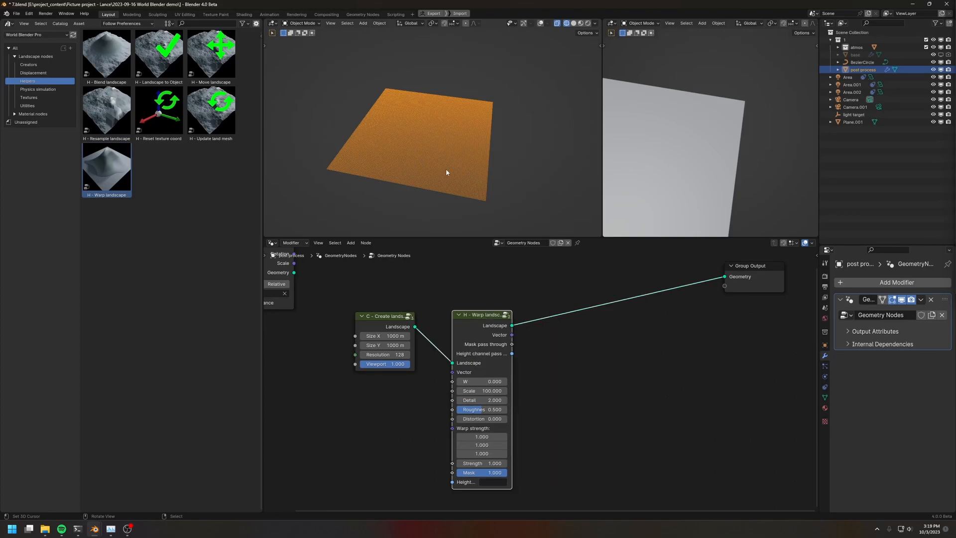
Insert a Radial displacement node from the Displacement assets between Warp landscape and Group Output
{"action": "left_click", "coordinate": [34, 73]}
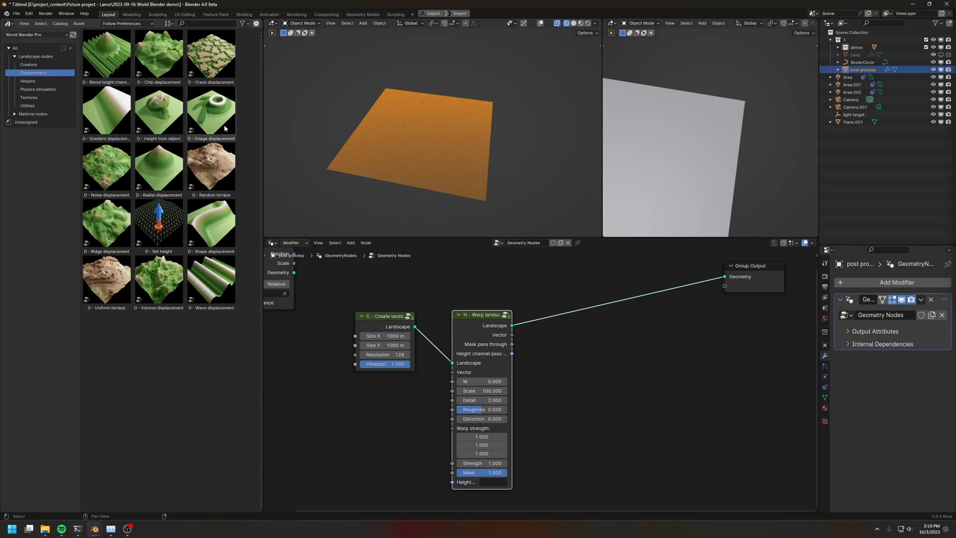
{"action": "left_click_drag", "start_coordinate": [159, 167], "coordinate": [608, 343]}
{"action": "middle_click_drag", "start_coordinate": [681, 381], "coordinate": [653, 367]}
{"action": "left_click_drag", "start_coordinate": [597, 345], "coordinate": [561, 294]}
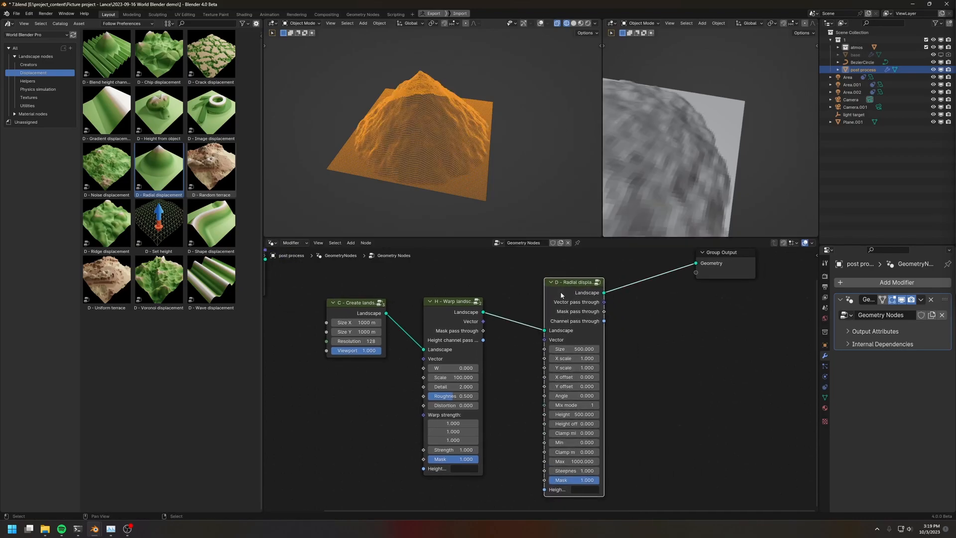
Switch the viewport to solid shading and inspect the warped radial hill from the side
{"action": "key", "text": "z"}
{"action": "left_click", "coordinate": [464, 160]}
{"action": "middle_click_drag", "start_coordinate": [465, 160], "coordinate": [457, 165]}
{"action": "middle_click_drag", "start_coordinate": [474, 191], "coordinate": [472, 148]}
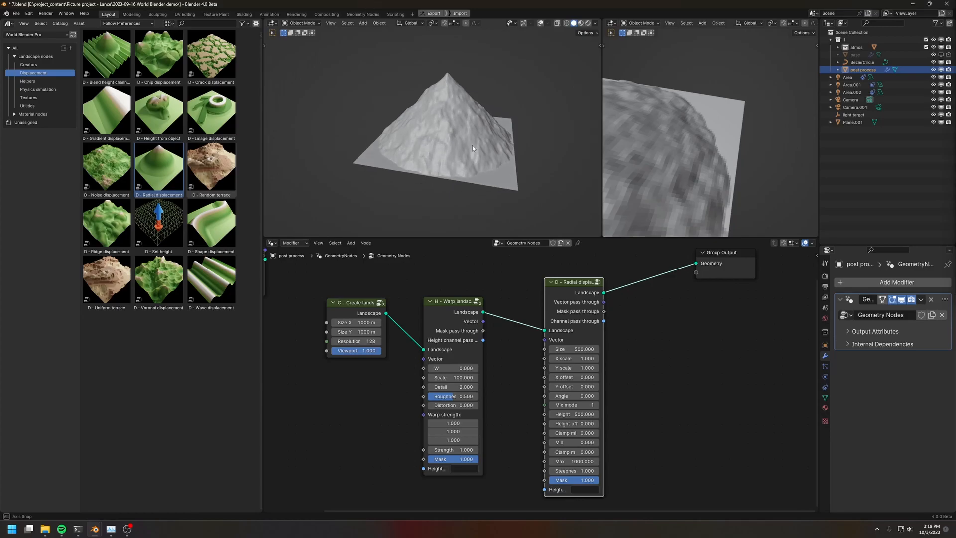
Connect Create landscape directly to Radial displacement to compare the unwarped shape, and reinsert Warp landscape between them
{"action": "left_click_drag", "start_coordinate": [443, 303], "coordinate": [448, 333]}
{"action": "left_click_drag", "start_coordinate": [386, 312], "coordinate": [545, 329]}
{"action": "middle_click_drag", "start_coordinate": [411, 123], "coordinate": [426, 162]}
{"action": "left_click_drag", "start_coordinate": [490, 342], "coordinate": [475, 300]}
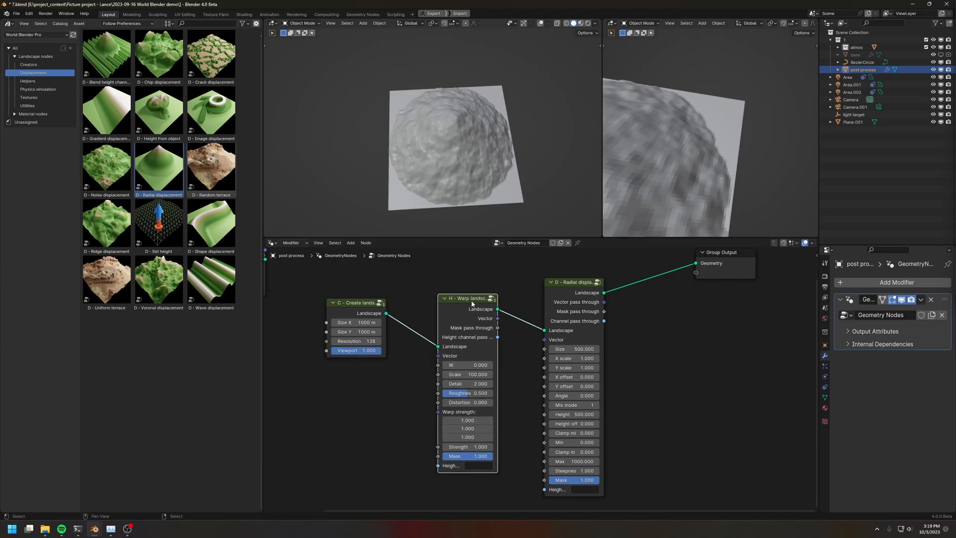
{"action": "scroll", "coordinate": [449, 333], "scroll_direction": "up", "scroll_amount": 1}
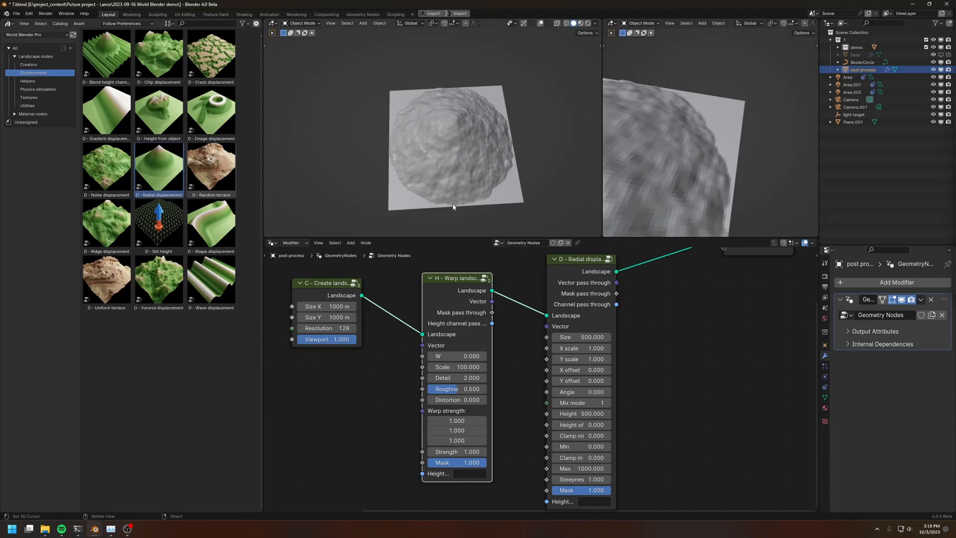
Insert a Chip displacement node before Group Output and feed its Landscape input directly from Warp landscape
{"action": "left_click_drag", "start_coordinate": [458, 300], "coordinate": [449, 304]}
{"action": "middle_click_drag", "start_coordinate": [705, 282], "coordinate": [543, 321]}
{"action": "left_click_drag", "start_coordinate": [598, 271], "coordinate": [706, 288]}
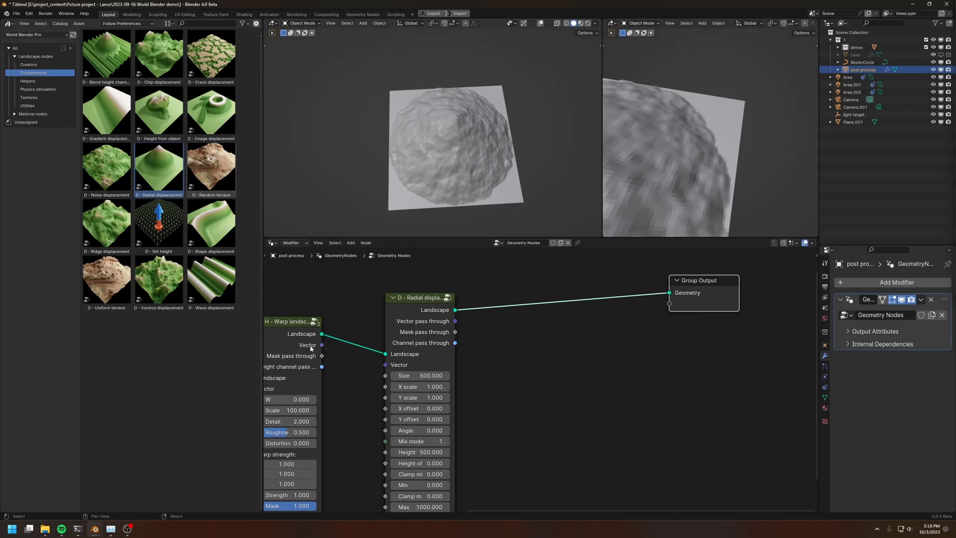
{"action": "left_click", "coordinate": [408, 307]}
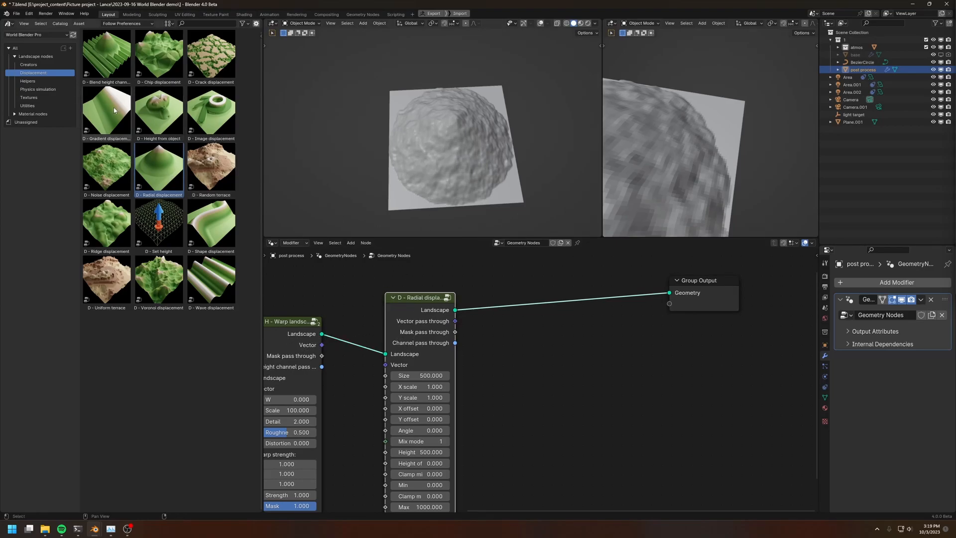
{"action": "left_click_drag", "start_coordinate": [159, 54], "coordinate": [530, 300]}
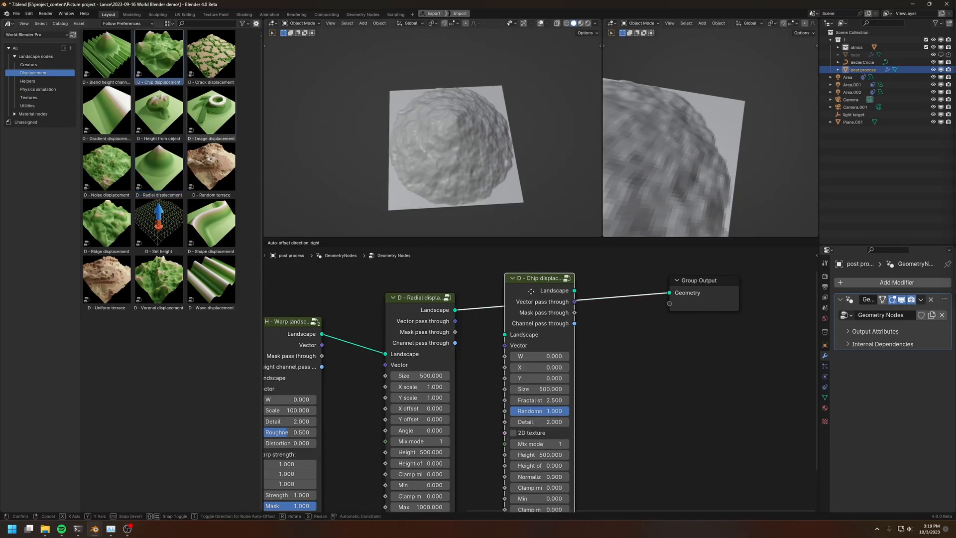
{"action": "left_click", "coordinate": [533, 296]}
{"action": "left_click_drag", "start_coordinate": [322, 334], "coordinate": [508, 342]}
{"action": "middle_click_drag", "start_coordinate": [454, 163], "coordinate": [433, 154]}
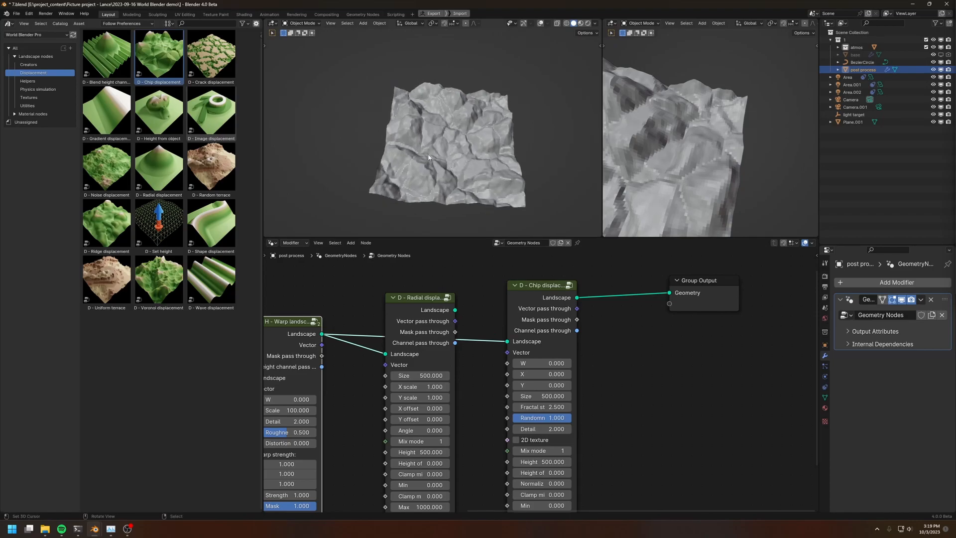
Feed Chip displacement directly from Create landscape to compare the unwarped terrain, and reconnect it to Warp landscape
{"action": "middle_click_drag", "start_coordinate": [347, 302], "coordinate": [439, 298]}
{"action": "scroll", "coordinate": [355, 325], "scroll_direction": "down", "scroll_amount": 2}
{"action": "left_click_drag", "start_coordinate": [333, 335], "coordinate": [591, 342]}
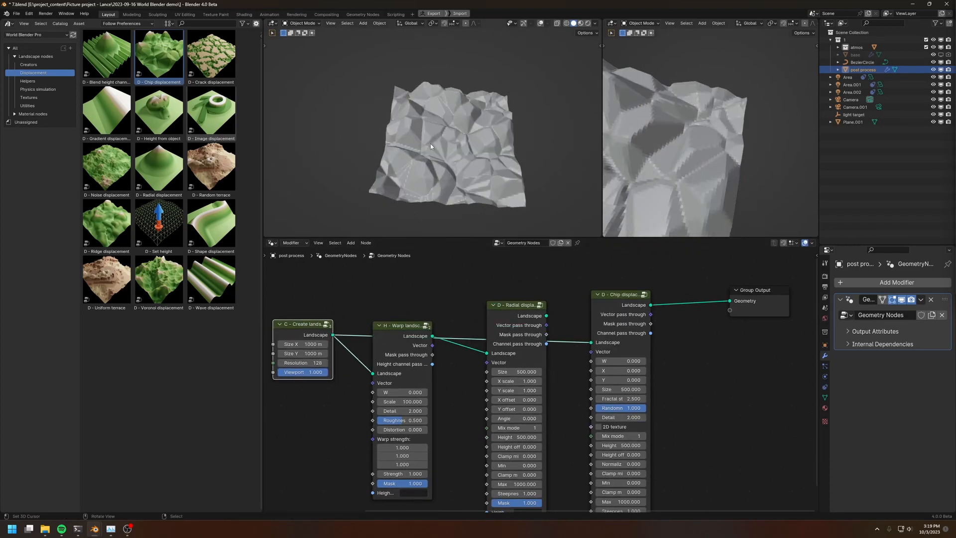
{"action": "left_click_drag", "start_coordinate": [433, 336], "coordinate": [591, 342]}
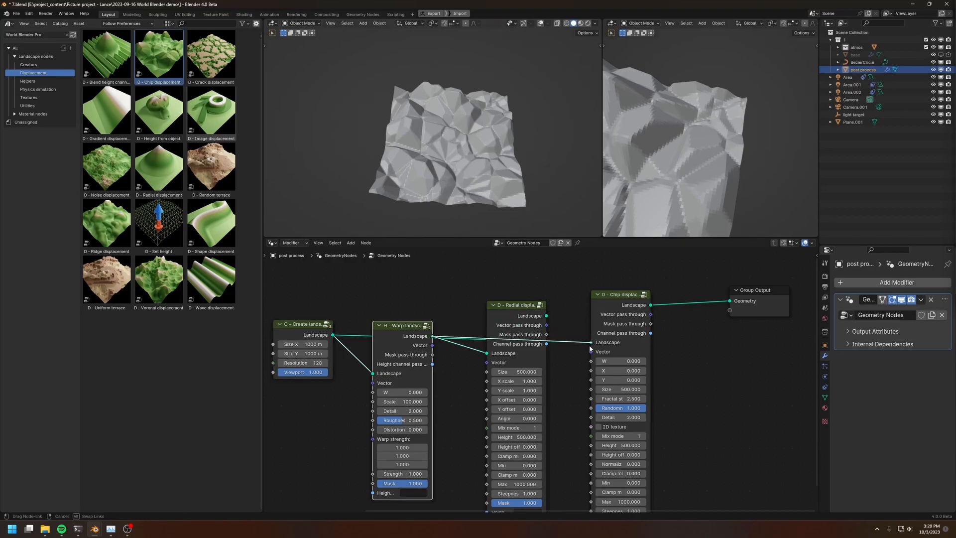
{"action": "middle_click_drag", "start_coordinate": [454, 171], "coordinate": [439, 141]}
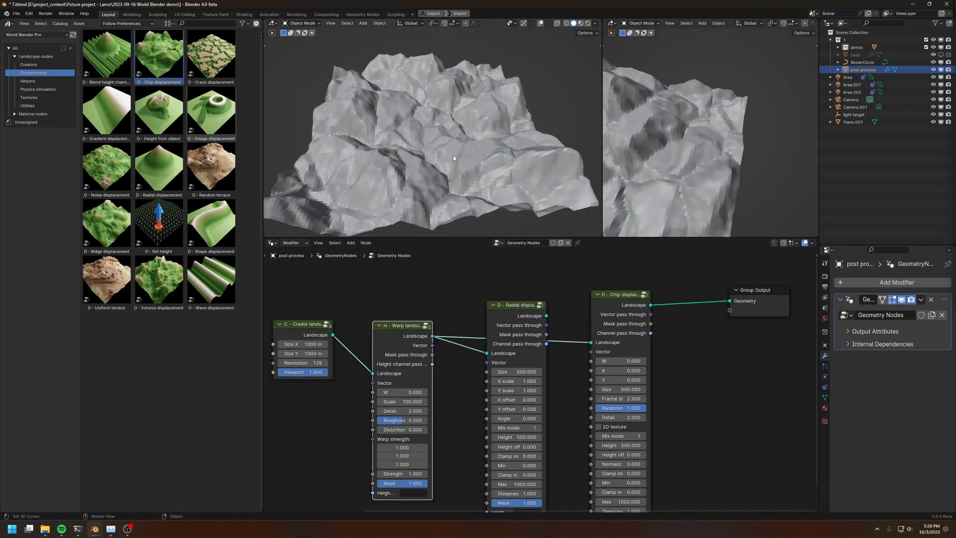
Set the Chip displacement node's size to 1000
{"action": "left_click", "coordinate": [618, 393]}
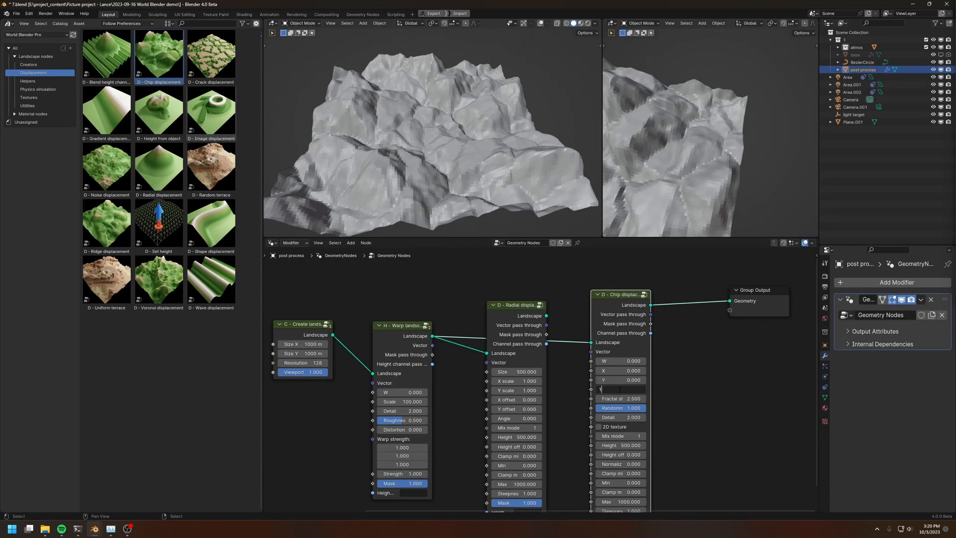
{"action": "type", "text": "1000"}
{"action": "key", "text": "Return"}
Raise the Warp landscape node's scale to 388 and its detail to 7.6
{"action": "middle_click_drag", "start_coordinate": [308, 91], "coordinate": [430, 179]}
{"action": "left_click_drag", "start_coordinate": [402, 401], "coordinate": [481, 401]}
{"action": "middle_click_drag", "start_coordinate": [434, 155], "coordinate": [449, 143]}
{"action": "scroll", "coordinate": [434, 364], "scroll_direction": "up", "scroll_amount": 1}
{"action": "left_click_drag", "start_coordinate": [399, 379], "coordinate": [413, 379]}
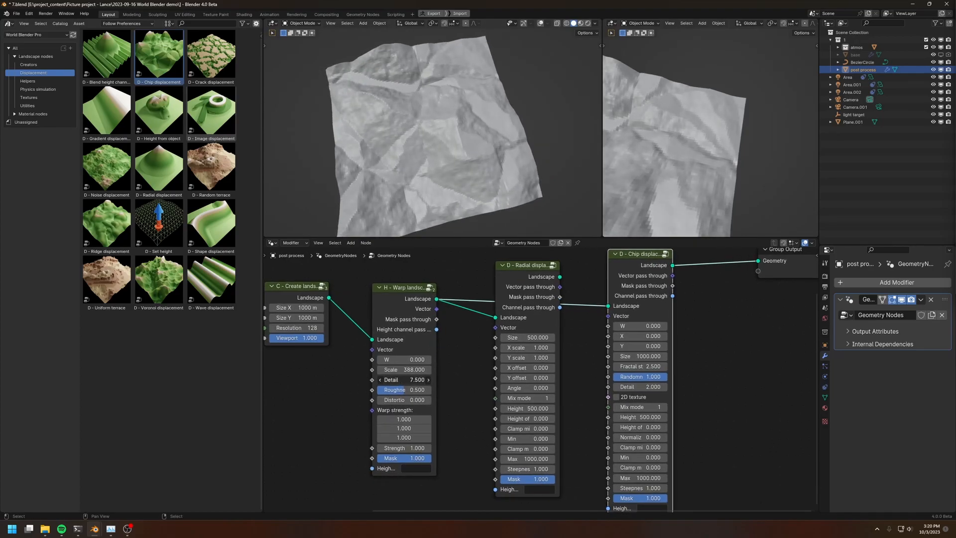
{"action": "middle_click_drag", "start_coordinate": [400, 380], "coordinate": [371, 316]}
{"action": "scroll", "coordinate": [371, 319], "scroll_direction": "up", "scroll_amount": 2}
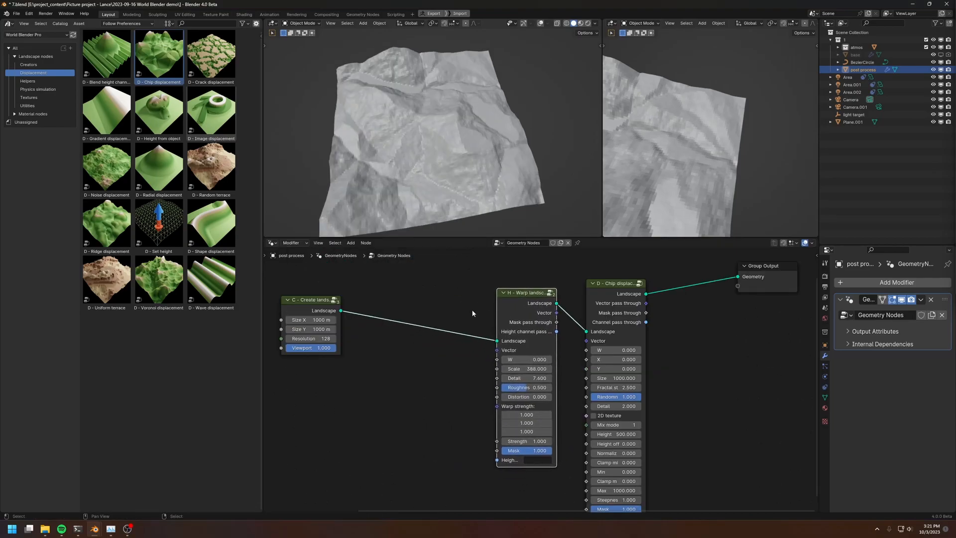
Insert a second Warp landscape helper between Create landscape and the existing Warp landscape node
{"action": "middle_click_drag", "start_coordinate": [471, 310], "coordinate": [497, 341]}
{"action": "left_click", "coordinate": [37, 90]}
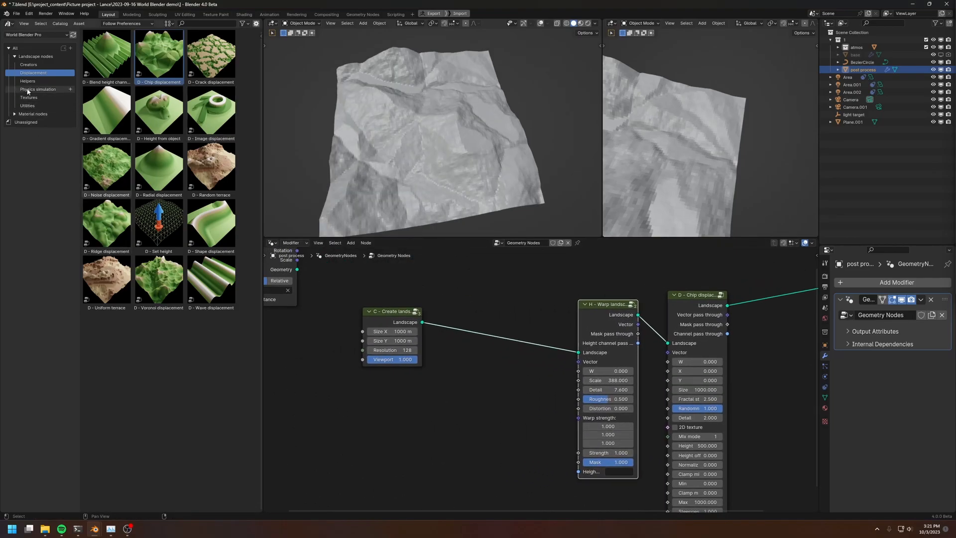
{"action": "left_click", "coordinate": [27, 81]}
{"action": "left_click_drag", "start_coordinate": [107, 167], "coordinate": [491, 317]}
{"action": "left_click", "coordinate": [490, 317]}
{"action": "scroll", "coordinate": [491, 317], "scroll_direction": "up", "scroll_amount": 1}
Set the new Warp landscape node's scale to 50 and inspect the terrain from another angle
{"action": "left_click", "coordinate": [467, 345]}
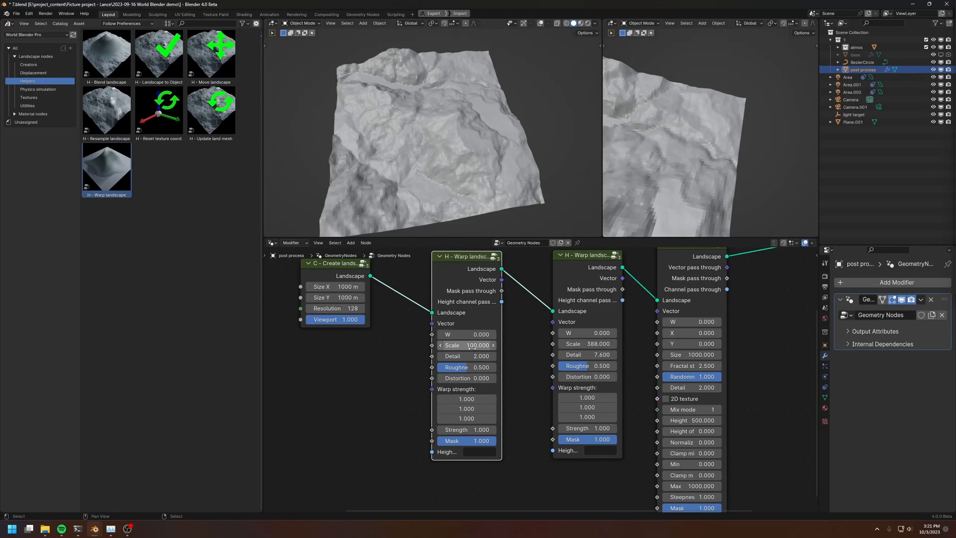
{"action": "key", "text": "Return"}
{"action": "left_click", "coordinate": [472, 346]}
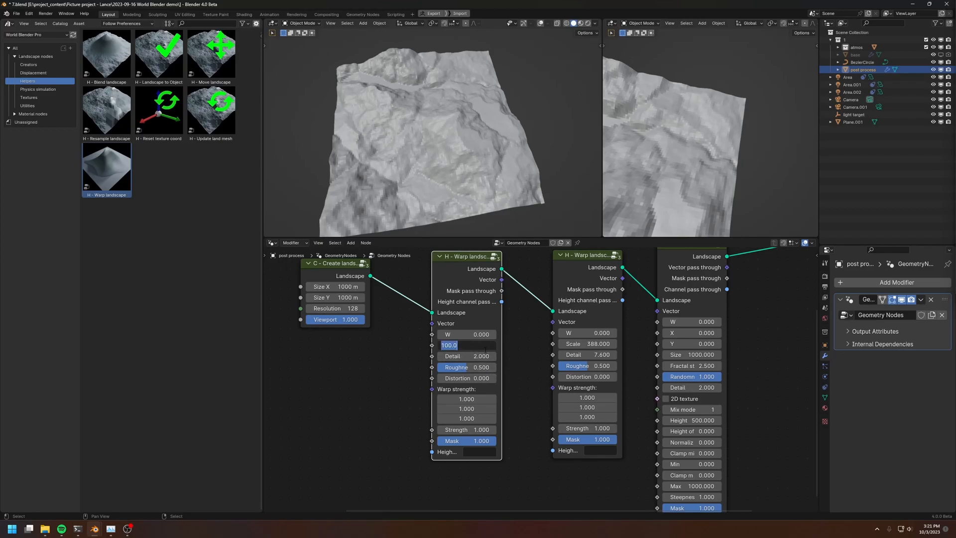
{"action": "type", "text": "50"}
{"action": "key", "text": "Return"}
{"action": "middle_click_drag", "start_coordinate": [450, 142], "coordinate": [386, 117]}
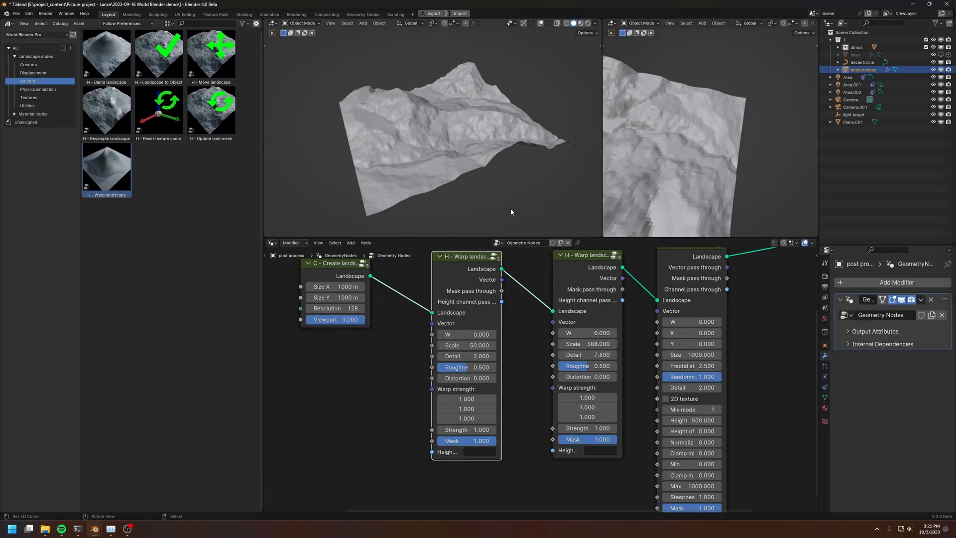
Bypass both Warp landscape nodes by linking Create landscape directly to Chip displacement, and restore the warped chain after comparing
{"action": "middle_click_drag", "start_coordinate": [448, 271], "coordinate": [430, 294]}
{"action": "left_click_drag", "start_coordinate": [351, 299], "coordinate": [638, 323]}
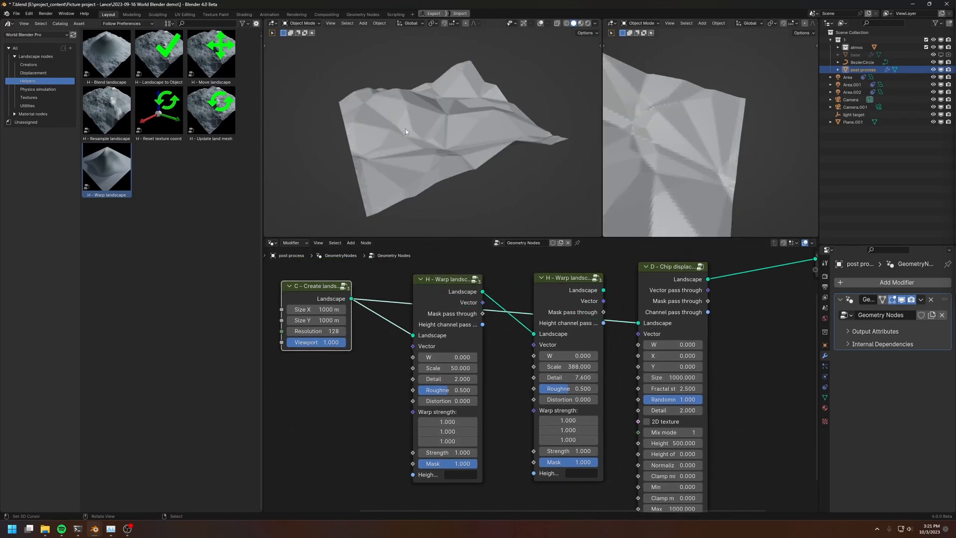
{"action": "middle_click_drag", "start_coordinate": [409, 133], "coordinate": [445, 129]}
{"action": "middle_click_drag", "start_coordinate": [389, 119], "coordinate": [438, 120]}
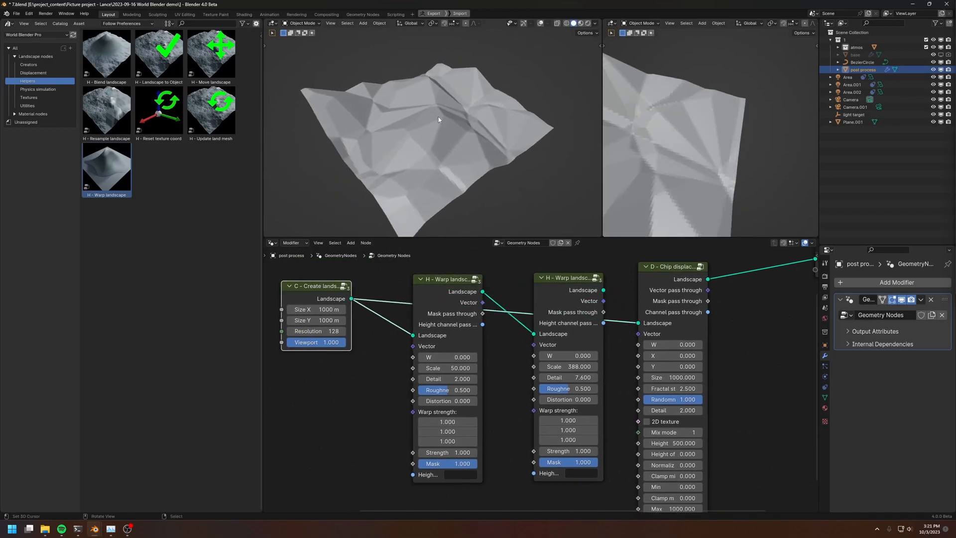
{"action": "middle_click_drag", "start_coordinate": [498, 348], "coordinate": [424, 343]}
{"action": "left_click_drag", "start_coordinate": [529, 284], "coordinate": [563, 317]}
{"action": "middle_click_drag", "start_coordinate": [431, 130], "coordinate": [413, 112]}
{"action": "middle_click_drag", "start_coordinate": [626, 361], "coordinate": [609, 367]}
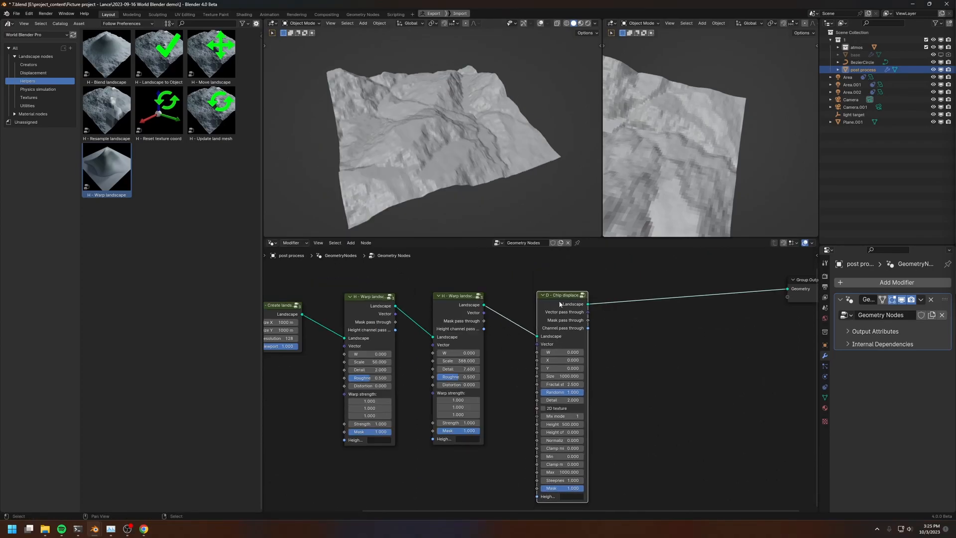
Detach Chip displacement from the chain and add a Shape displacement node between the second Warp landscape and Group Output
{"action": "left_click_drag", "start_coordinate": [559, 305], "coordinate": [627, 359], "text": "alt"}
{"action": "left_click", "coordinate": [34, 73]}
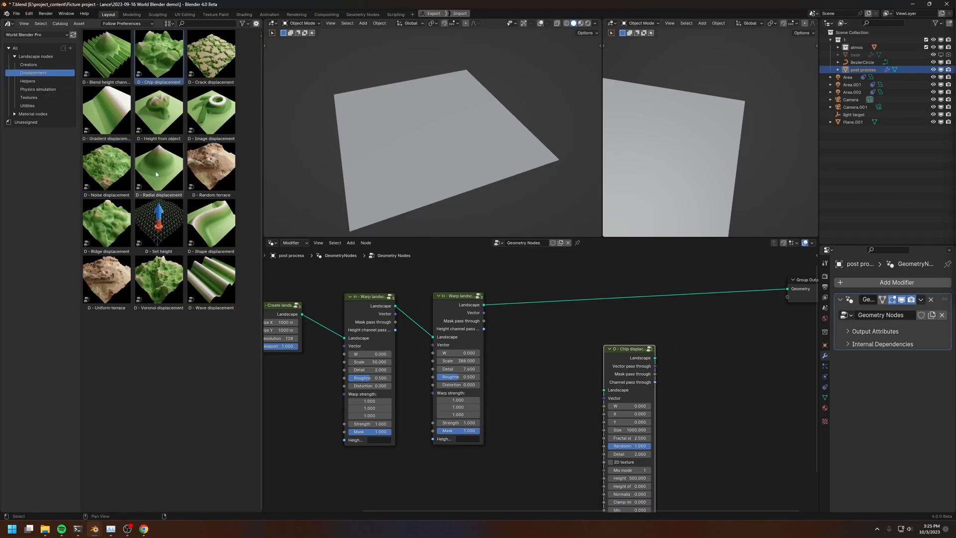
{"action": "left_click_drag", "start_coordinate": [211, 224], "coordinate": [585, 317]}
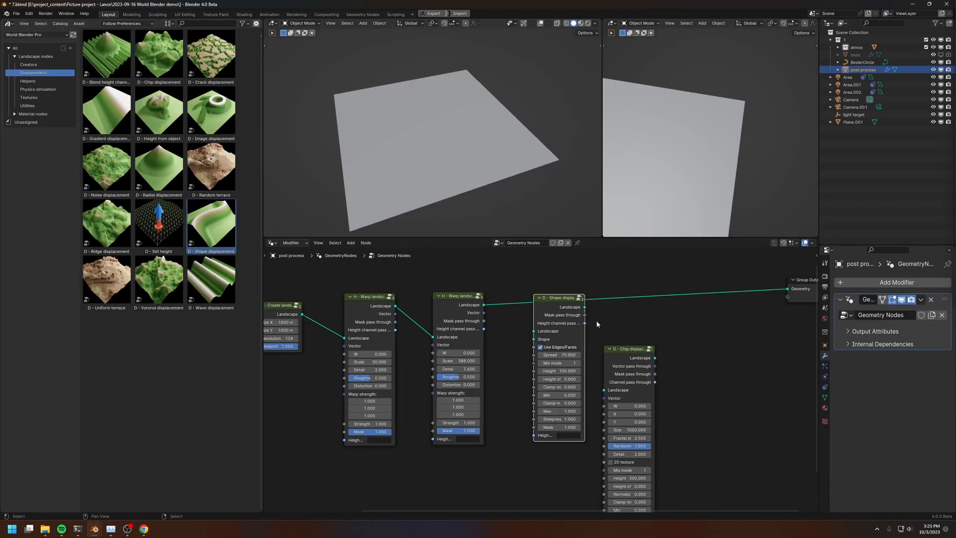
Add a Curve Circle primitive node and place it below the Warp landscape nodes, near Shape displacement
{"action": "key", "text": "shift+a"}
{"action": "mouse_move", "coordinate": [465, 367]}
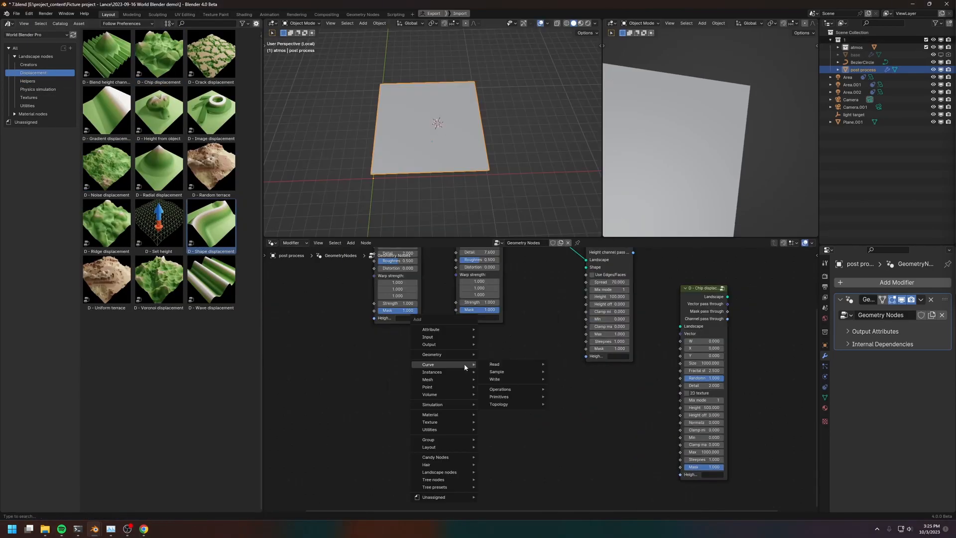
{"action": "mouse_move", "coordinate": [513, 396]}
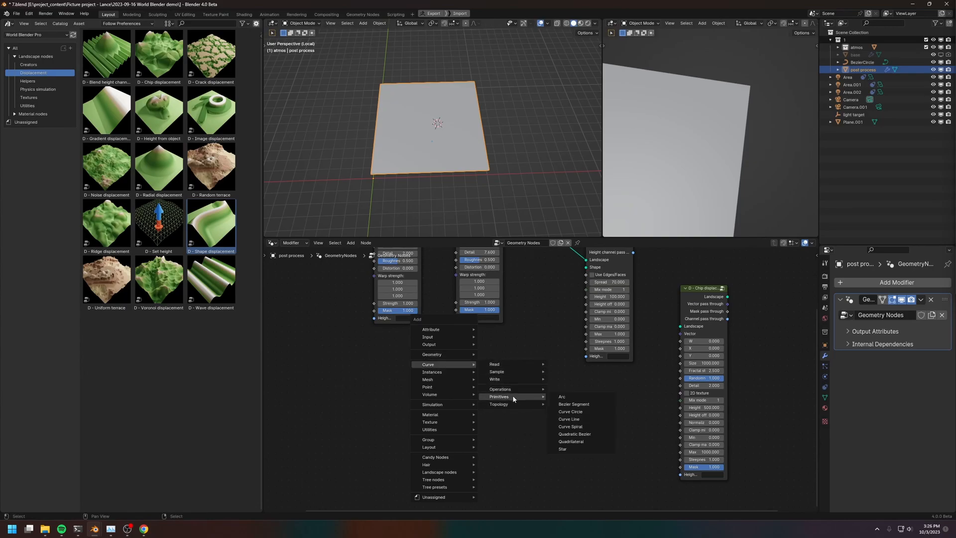
{"action": "left_click", "coordinate": [585, 412]}
{"action": "left_click", "coordinate": [413, 349]}
{"action": "middle_click_drag", "start_coordinate": [482, 357], "coordinate": [464, 377]}
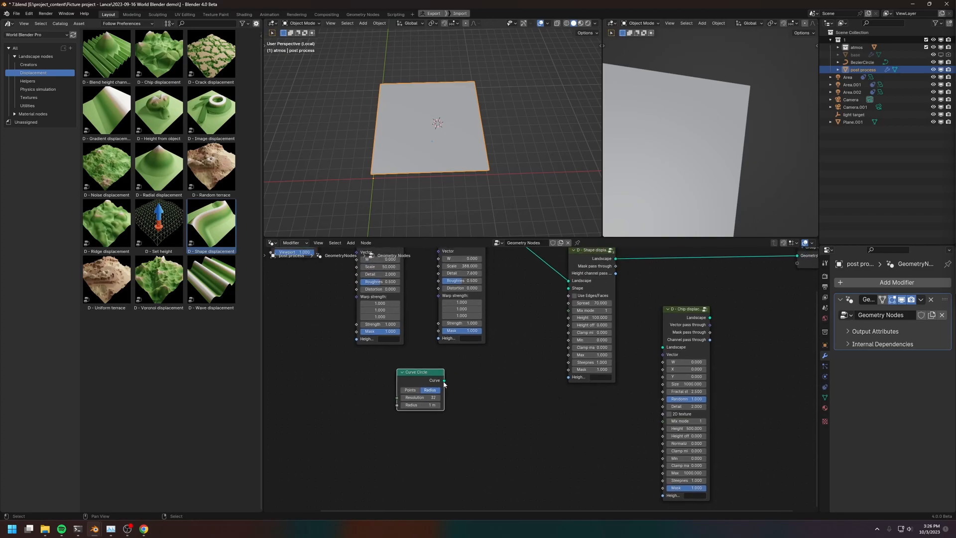
Preview the Curve Circle through a Viewer node and set the circle's radius to 223 m
{"action": "left_click", "coordinate": [428, 381], "text": "ctrl+shift"}
{"action": "middle_click_drag", "start_coordinate": [434, 133], "coordinate": [450, 139]}
{"action": "left_click_drag", "start_coordinate": [487, 381], "coordinate": [512, 377]}
{"action": "key", "text": "Tab"}
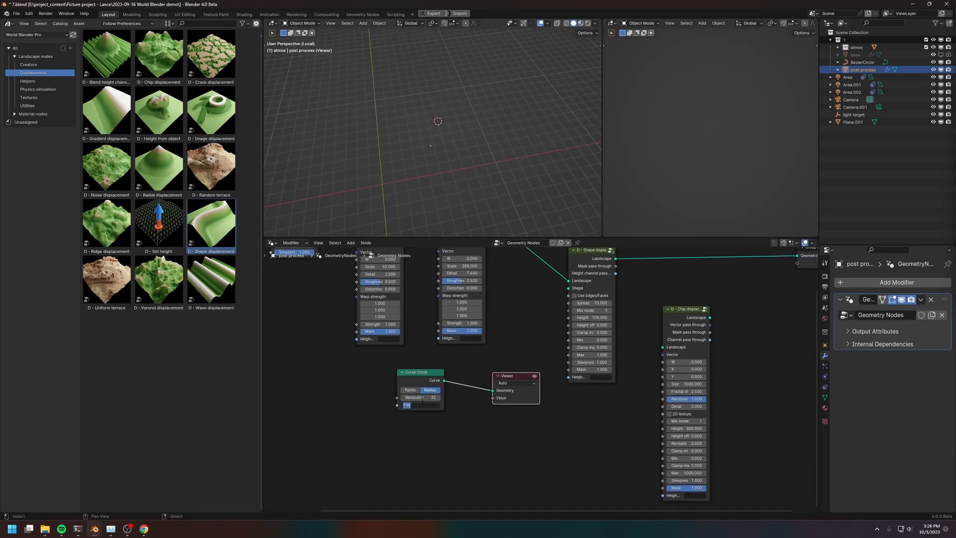
{"action": "key", "text": "Return"}
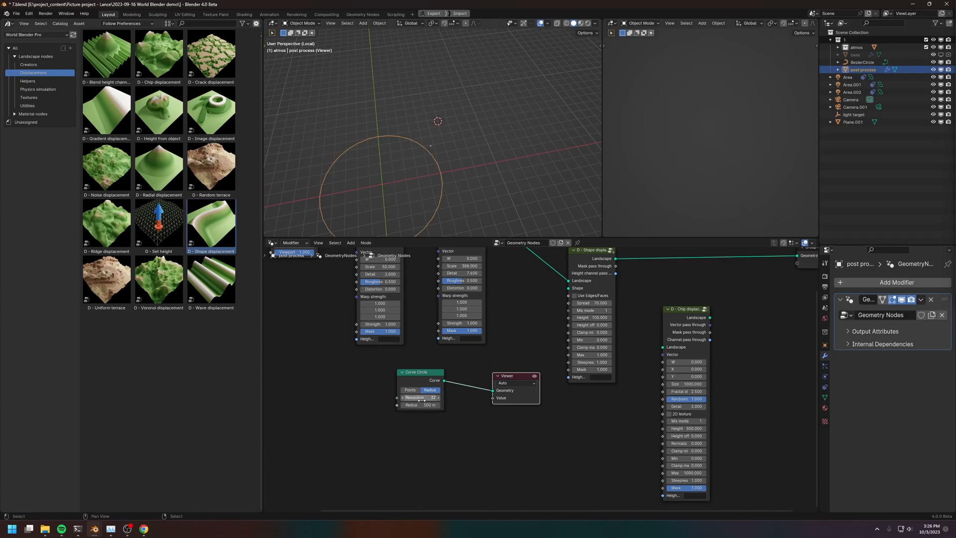
{"action": "middle_click_drag", "start_coordinate": [438, 137], "coordinate": [436, 213]}
{"action": "left_click_drag", "start_coordinate": [423, 405], "coordinate": [396, 405]}
Move Curve Circle farther from the Viewer and add a Transform Geometry node from the geometry operations
{"action": "middle_click_drag", "start_coordinate": [478, 463], "coordinate": [507, 444]}
{"action": "left_click_drag", "start_coordinate": [510, 456], "coordinate": [410, 366]}
{"action": "key", "text": "g"}
{"action": "left_click", "coordinate": [337, 353]}
{"action": "left_click", "coordinate": [431, 397]}
{"action": "key", "text": "shift+a"}
{"action": "mouse_move", "coordinate": [400, 369]}
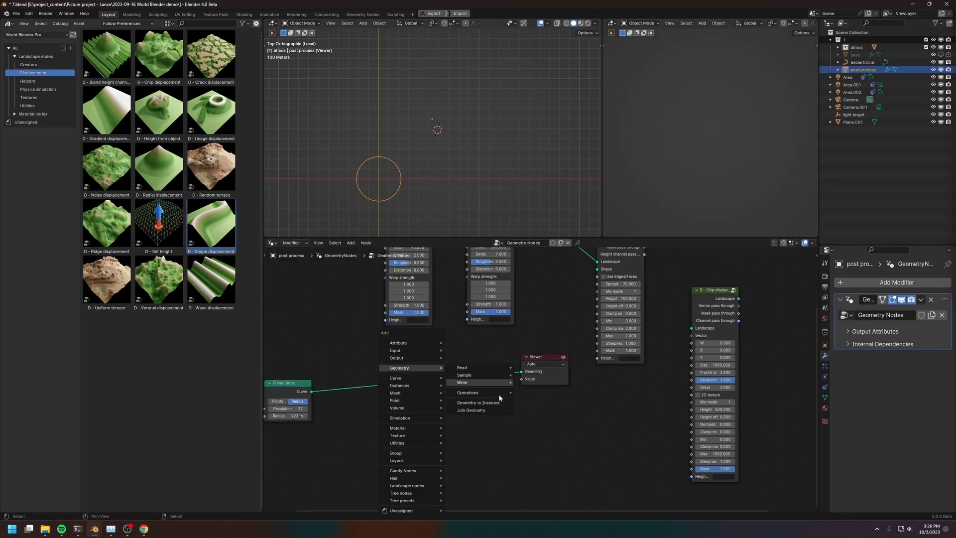
{"action": "mouse_move", "coordinate": [478, 392]}
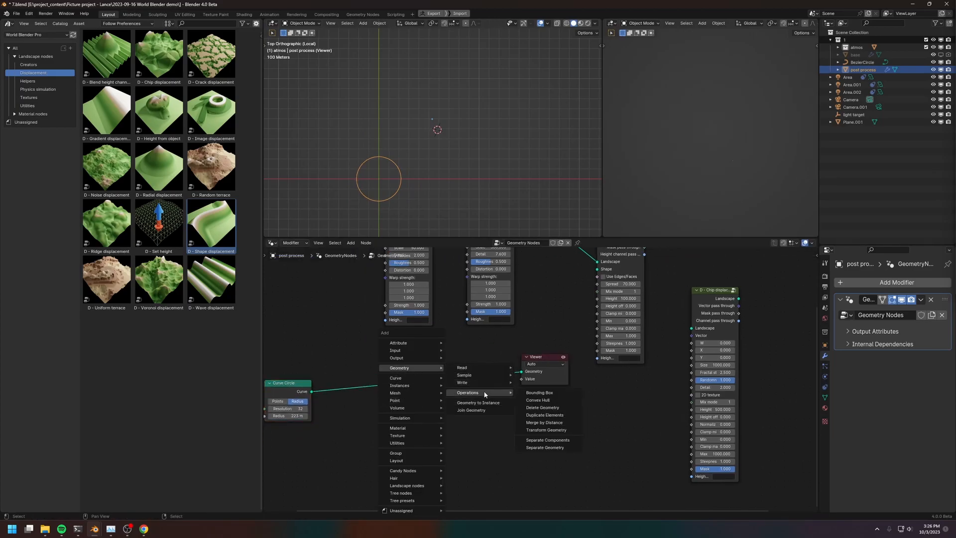
{"action": "left_click", "coordinate": [546, 430]}
Insert Transform Geometry between Curve Circle and Viewer and translate the circle 335 m in X and 361 m in Y
{"action": "left_click", "coordinate": [366, 360]}
{"action": "scroll", "coordinate": [480, 403], "scroll_direction": "up", "scroll_amount": 1}
{"action": "left_click_drag", "start_coordinate": [417, 373], "coordinate": [446, 381]}
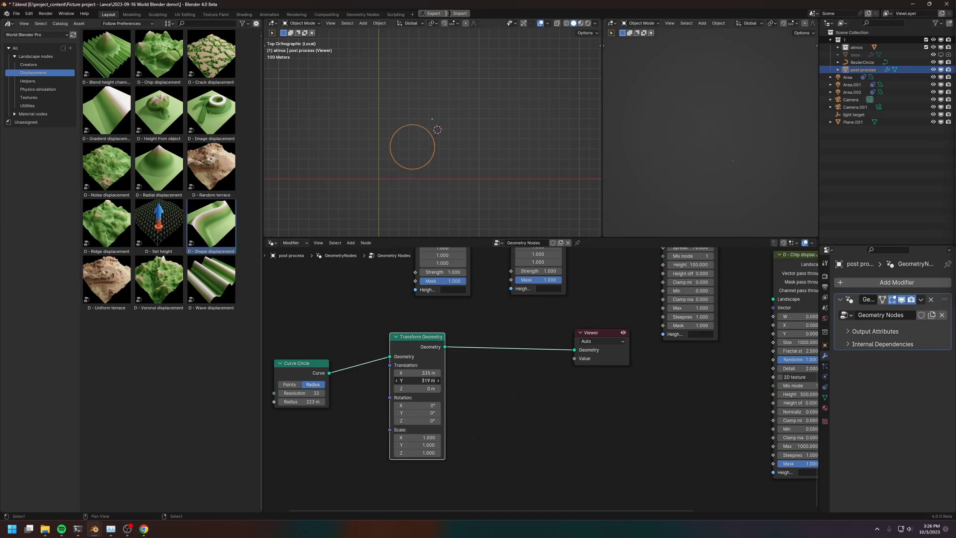
Delete the Viewer node and link Transform Geometry's output to the Shape input of Shape displacement
{"action": "middle_click_drag", "start_coordinate": [538, 349], "coordinate": [483, 367]}
{"action": "left_click_drag", "start_coordinate": [504, 333], "coordinate": [583, 412]}
{"action": "key", "text": "x"}
{"action": "left_click_drag", "start_coordinate": [359, 357], "coordinate": [469, 346]}
{"action": "middle_click_drag", "start_coordinate": [502, 361], "coordinate": [458, 385]}
{"action": "left_click_drag", "start_coordinate": [455, 379], "coordinate": [563, 279]}
{"action": "middle_click_drag", "start_coordinate": [625, 298], "coordinate": [601, 323]}
{"action": "scroll", "coordinate": [422, 148], "scroll_direction": "up", "scroll_amount": 5}
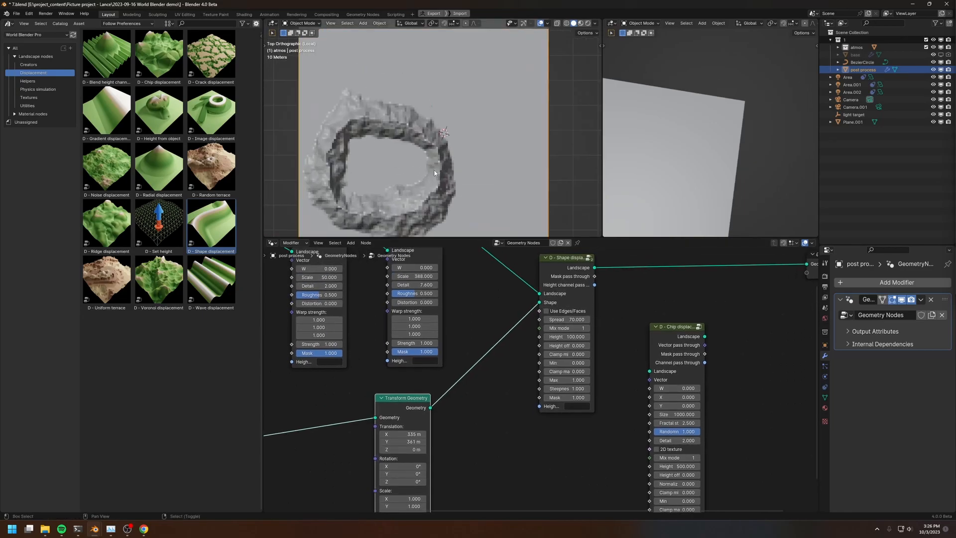
{"action": "mouse_move", "coordinate": [451, 142]}
{"action": "middle_mouse_down"}
{"action": "mouse_move", "coordinate": [456, 94]}
{"action": "mouse_move", "coordinate": [459, 150]}
{"action": "middle_mouse_up"}
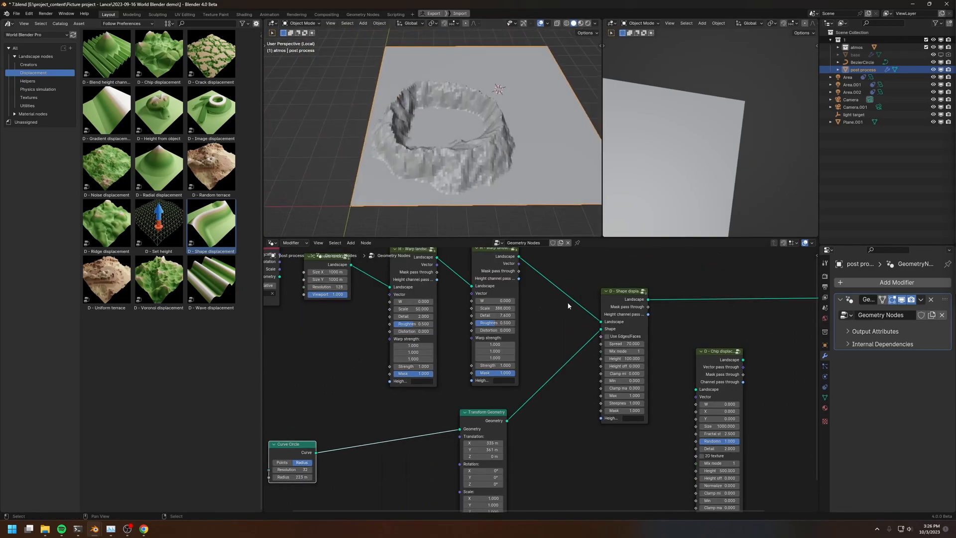
Bypass both Warp landscape nodes by linking Create landscape directly to Shape displacement, and restore the warped chain after comparing
{"action": "middle_click_drag", "start_coordinate": [602, 294], "coordinate": [550, 295]}
{"action": "left_click_drag", "start_coordinate": [555, 294], "coordinate": [562, 290]}
{"action": "middle_click_drag", "start_coordinate": [499, 327], "coordinate": [551, 358]}
{"action": "left_click_drag", "start_coordinate": [350, 296], "coordinate": [616, 350]}
{"action": "mouse_move", "coordinate": [447, 159]}
{"action": "middle_mouse_down"}
{"action": "mouse_move", "coordinate": [462, 121]}
{"action": "mouse_move", "coordinate": [458, 144]}
{"action": "middle_mouse_up"}
{"action": "left_click_drag", "start_coordinate": [518, 288], "coordinate": [606, 348]}
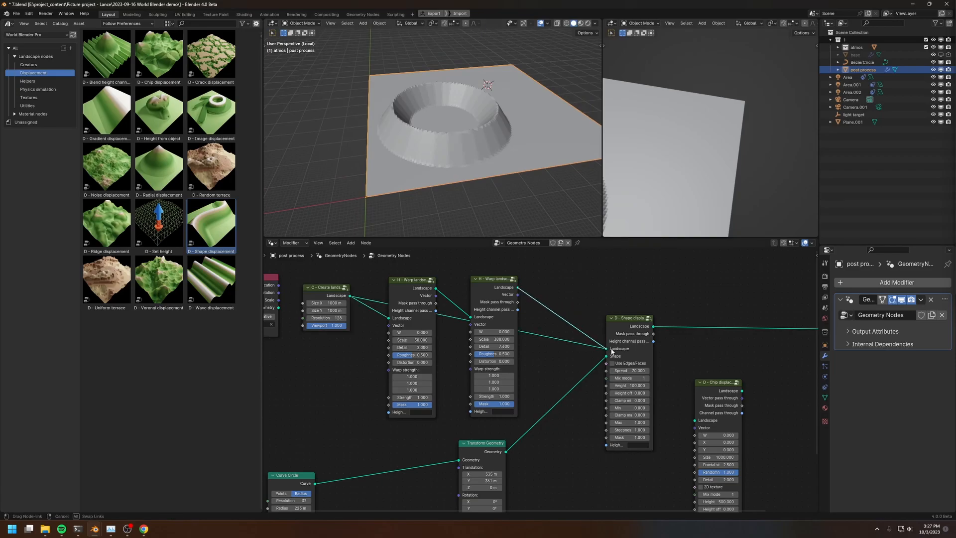
{"action": "middle_click_drag", "start_coordinate": [456, 137], "coordinate": [490, 142]}
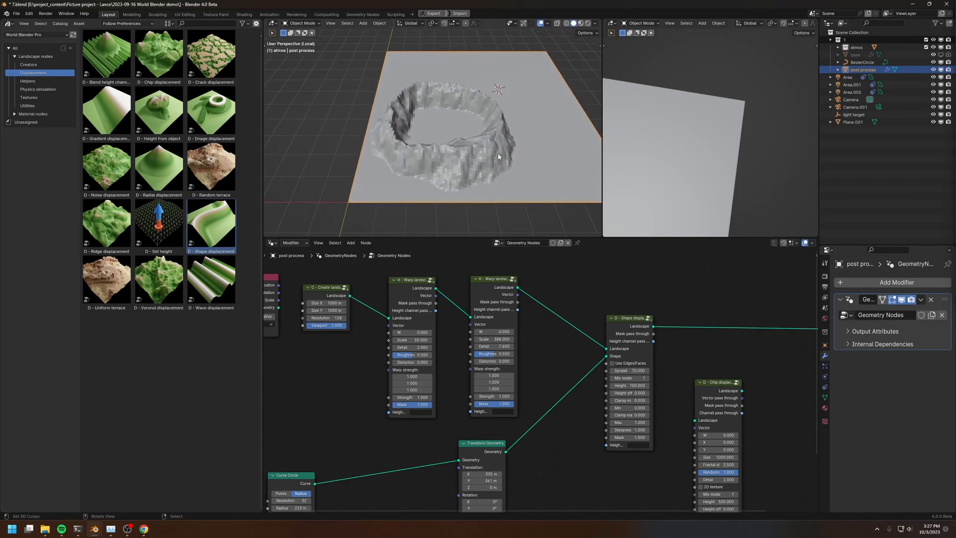
Set Shape displacement's spread to about 604.3, height to about 305.4 and steepness to 1.74
{"action": "middle_click_drag", "start_coordinate": [626, 390], "coordinate": [558, 377]}
{"action": "scroll", "coordinate": [557, 377], "scroll_direction": "up", "scroll_amount": 2}
{"action": "left_click_drag", "start_coordinate": [561, 354], "coordinate": [623, 353]}
{"action": "left_click_drag", "start_coordinate": [561, 371], "coordinate": [591, 371]}
{"action": "middle_click_drag", "start_coordinate": [503, 159], "coordinate": [458, 137]}
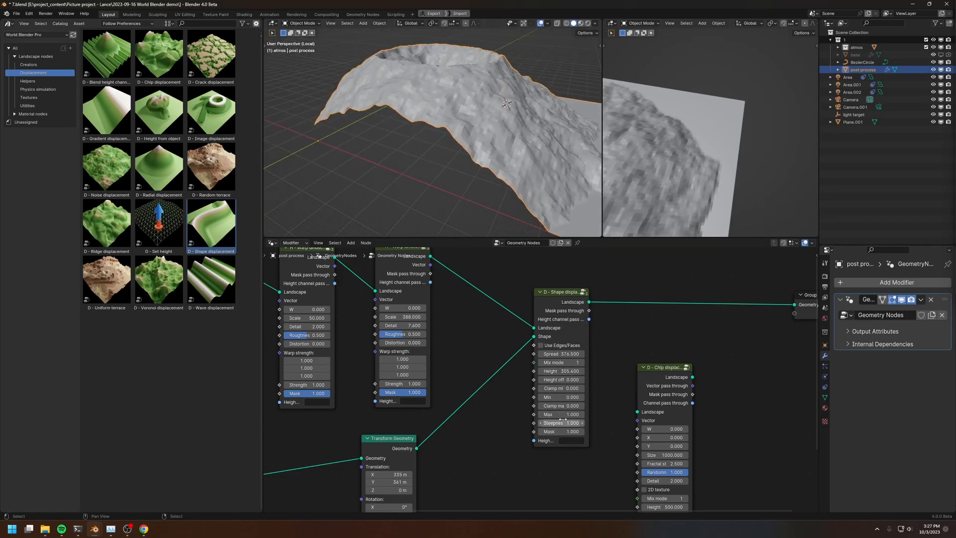
{"action": "left_click_drag", "start_coordinate": [561, 423], "coordinate": [578, 423]}
{"action": "left_click_drag", "start_coordinate": [551, 354], "coordinate": [578, 354]}
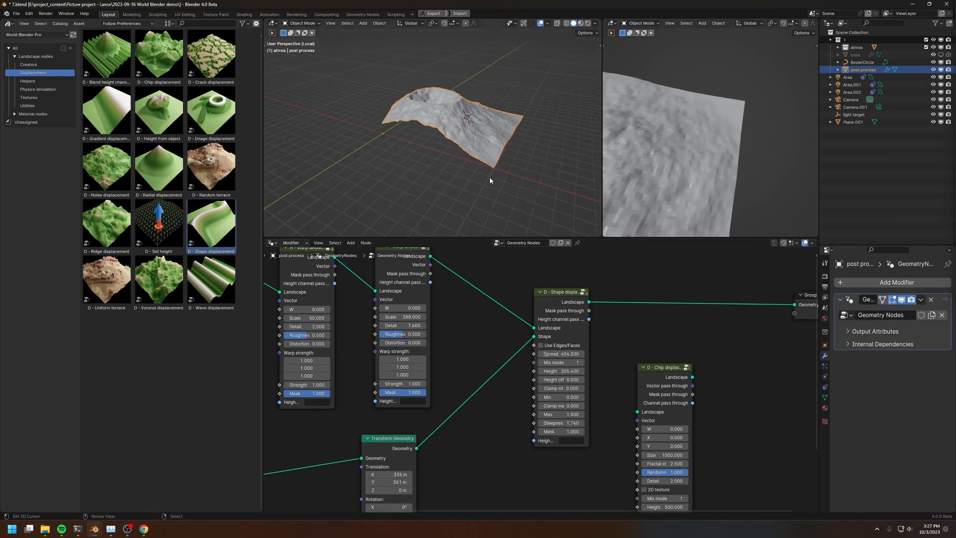
{"action": "middle_click_drag", "start_coordinate": [490, 182], "coordinate": [465, 175]}
Shift the circle by setting Transform Geometry's translation to 524 m in X and 457 m in Y
{"action": "middle_click_drag", "start_coordinate": [462, 428], "coordinate": [592, 336]}
{"action": "middle_click_drag", "start_coordinate": [469, 396], "coordinate": [470, 372]}
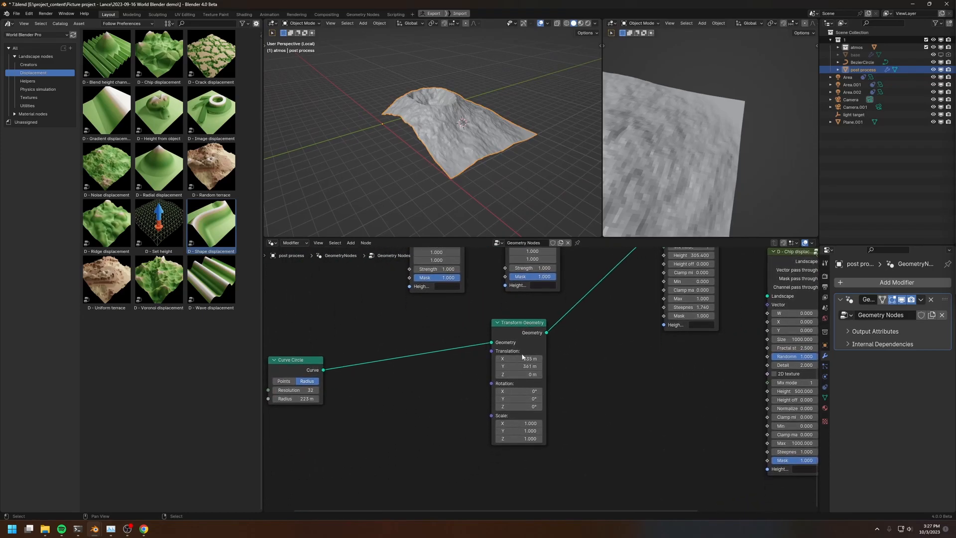
{"action": "left_click_drag", "start_coordinate": [518, 358], "coordinate": [538, 359]}
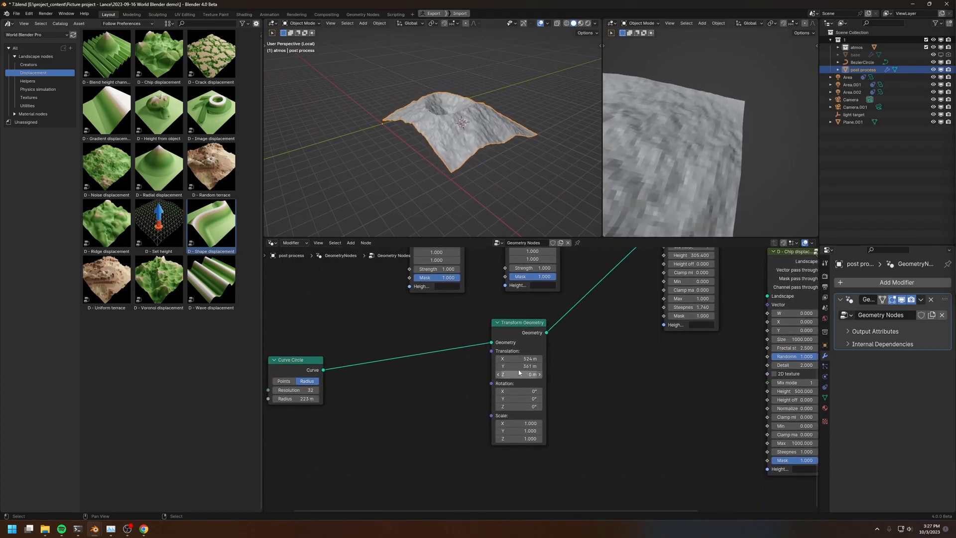
{"action": "middle_click_drag", "start_coordinate": [476, 130], "coordinate": [465, 132]}
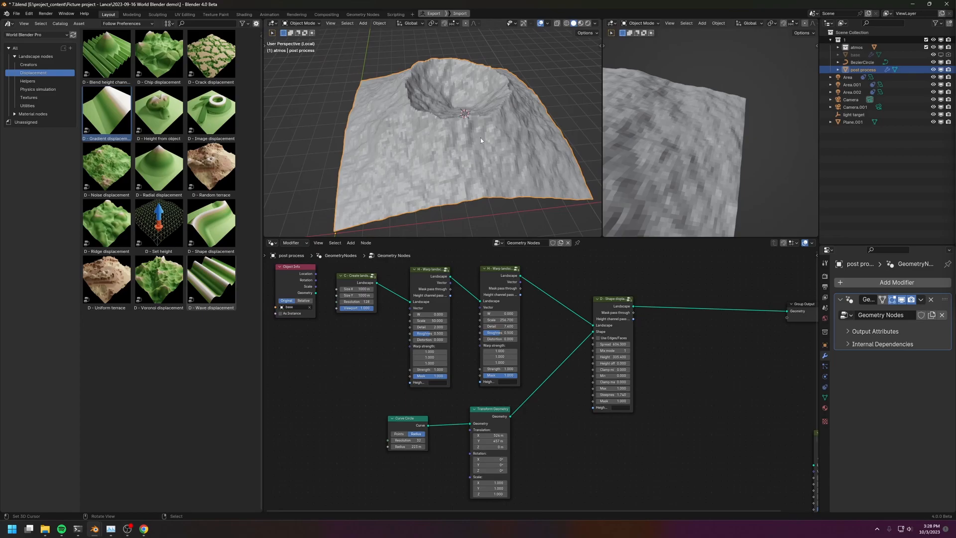
Insert a Gradient displacement node between Shape displacement and Group Output
{"action": "left_click_drag", "start_coordinate": [614, 306], "coordinate": [585, 309]}
{"action": "scroll", "coordinate": [602, 288], "scroll_direction": "up", "scroll_amount": 2}
{"action": "scroll", "coordinate": [602, 288], "scroll_direction": "down", "scroll_amount": 3}
{"action": "middle_click_drag", "start_coordinate": [645, 320], "coordinate": [582, 336]}
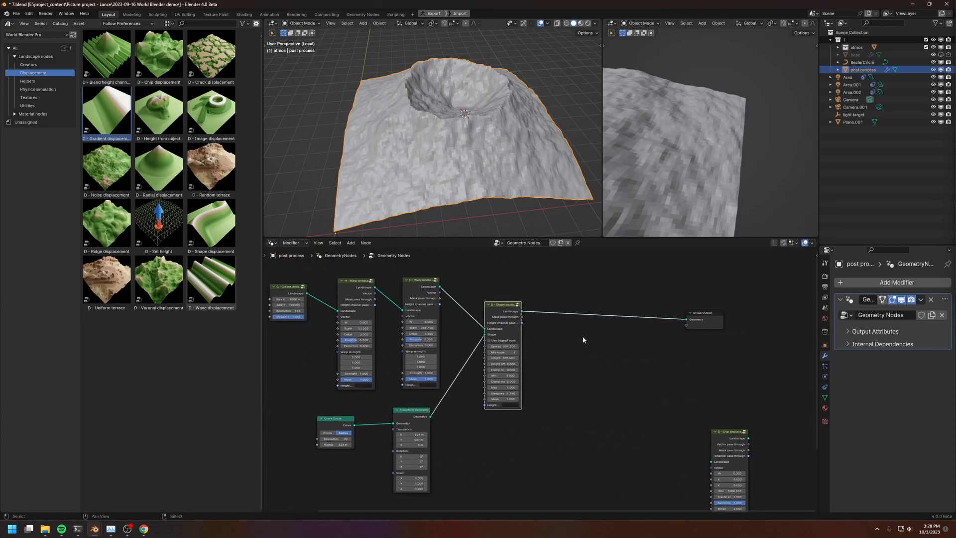
{"action": "left_click_drag", "start_coordinate": [107, 113], "coordinate": [600, 323]}
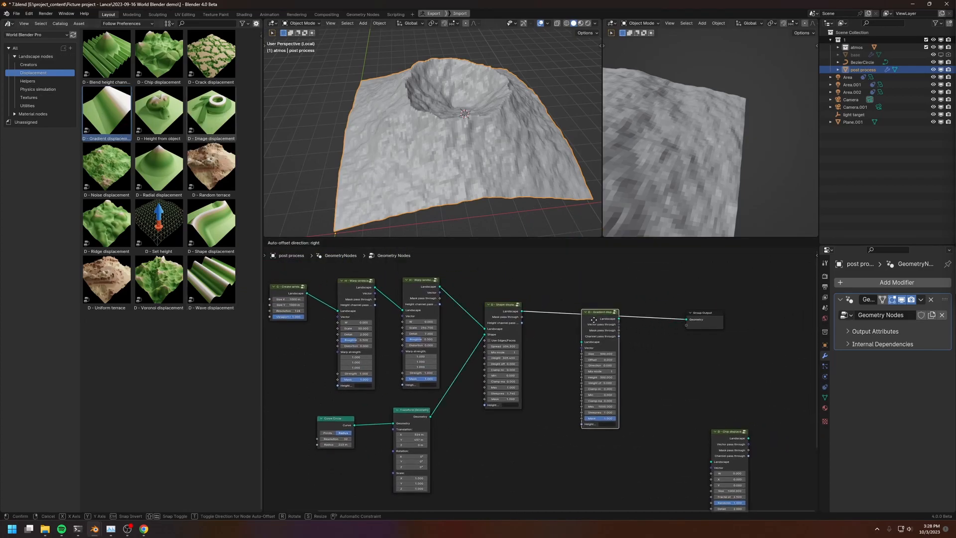
{"action": "left_click", "coordinate": [587, 313]}
Examine the gradient ridge from the top view, tracing its warped edge and a straight reference line with annotations
{"action": "key", "text": "KP_7"}
{"action": "scroll", "coordinate": [493, 118], "scroll_direction": "up", "scroll_amount": 2}
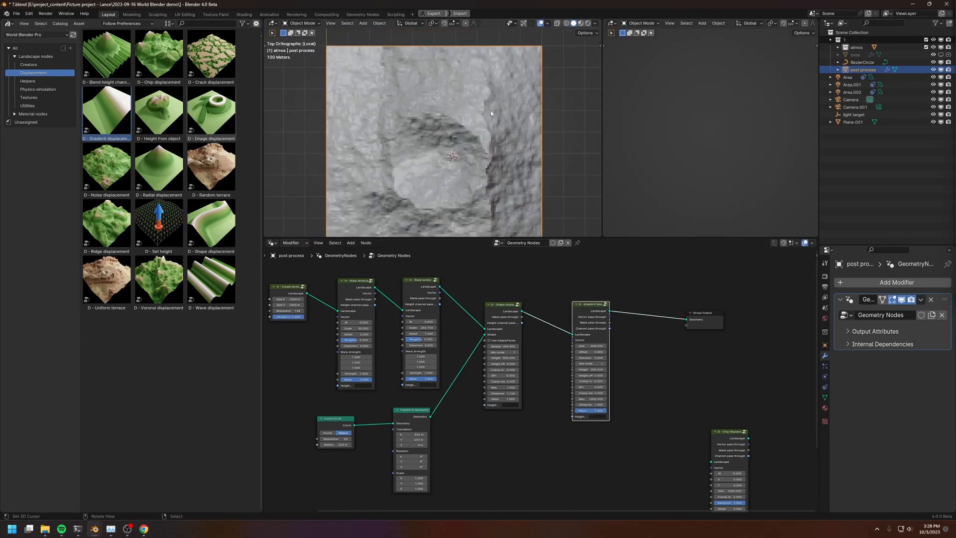
{"action": "left_click_drag", "start_coordinate": [480, 58], "coordinate": [485, 98]}
{"action": "middle_click_drag", "start_coordinate": [492, 222], "coordinate": [488, 188], "text": "shift"}
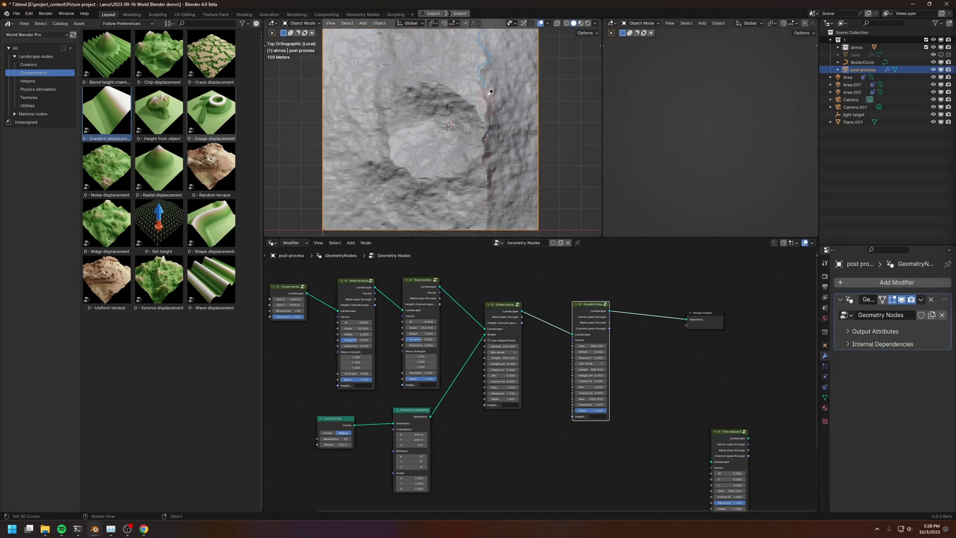
{"action": "middle_click_drag", "start_coordinate": [505, 155], "coordinate": [495, 157], "text": "shift"}
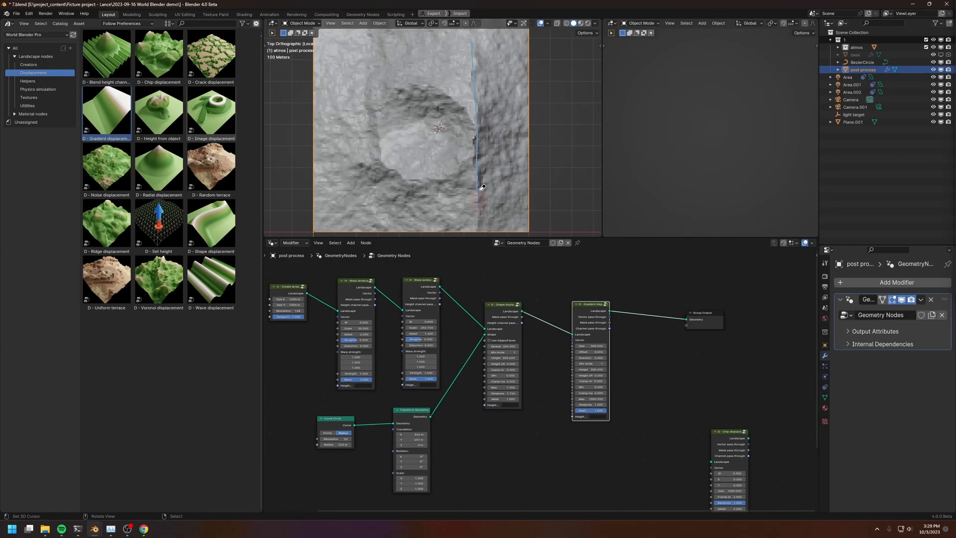
Move Gradient displacement and Group Output away from Shape displacement and insert a Reset texture coord node in the gap
{"action": "left_click_drag", "start_coordinate": [574, 274], "coordinate": [700, 324]}
{"action": "key", "text": "g"}
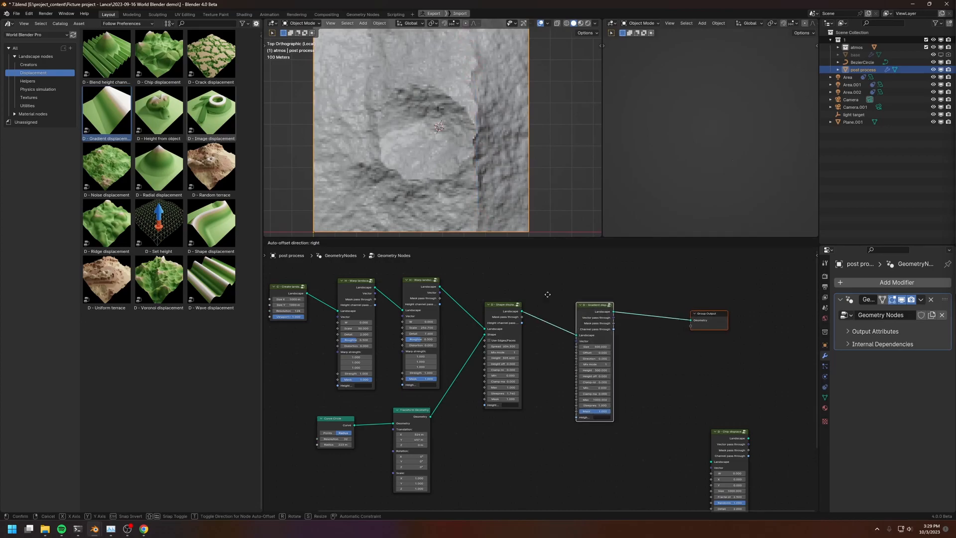
{"action": "left_click", "coordinate": [605, 290]}
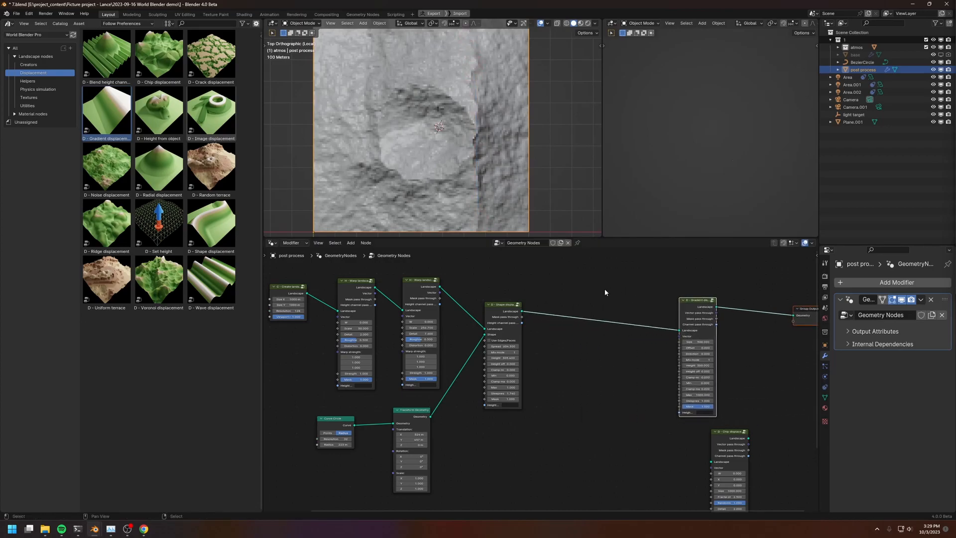
{"action": "left_click", "coordinate": [29, 81]}
{"action": "left_click_drag", "start_coordinate": [159, 113], "coordinate": [571, 320]}
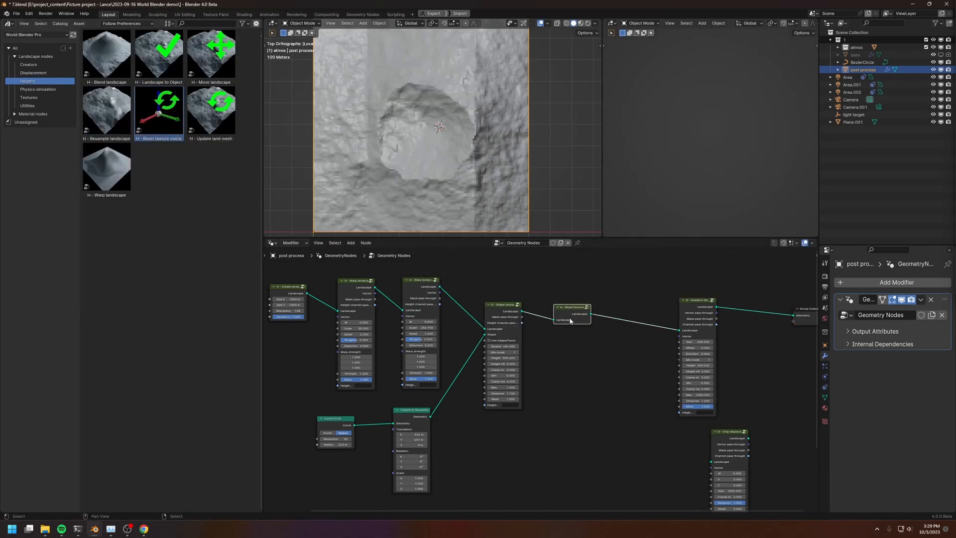
{"action": "middle_click_drag", "start_coordinate": [298, 292], "coordinate": [446, 312]}
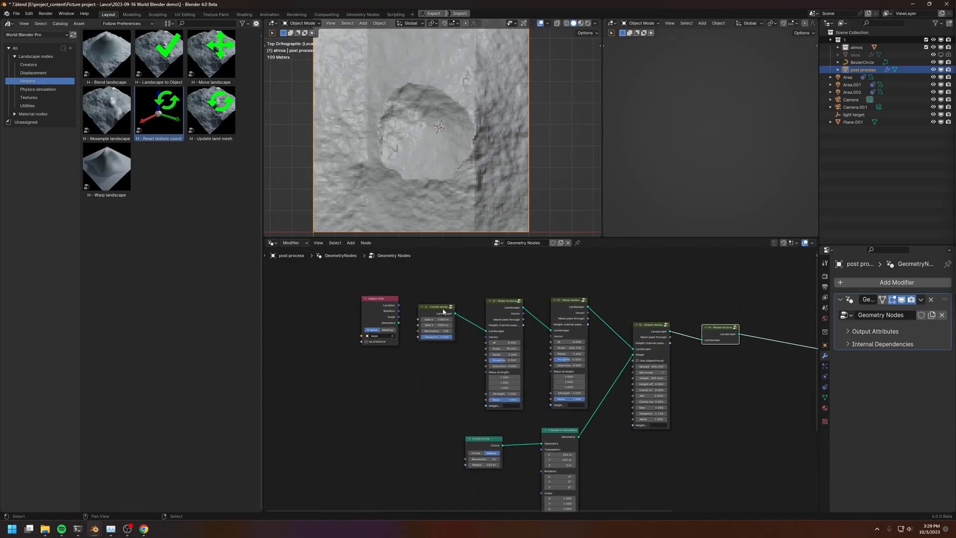
{"action": "scroll", "coordinate": [500, 300], "scroll_direction": "up", "scroll_amount": 2}
{"action": "middle_click_drag", "start_coordinate": [720, 350], "coordinate": [533, 356]}
{"action": "middle_click_drag", "start_coordinate": [473, 112], "coordinate": [513, 133], "text": "shift"}
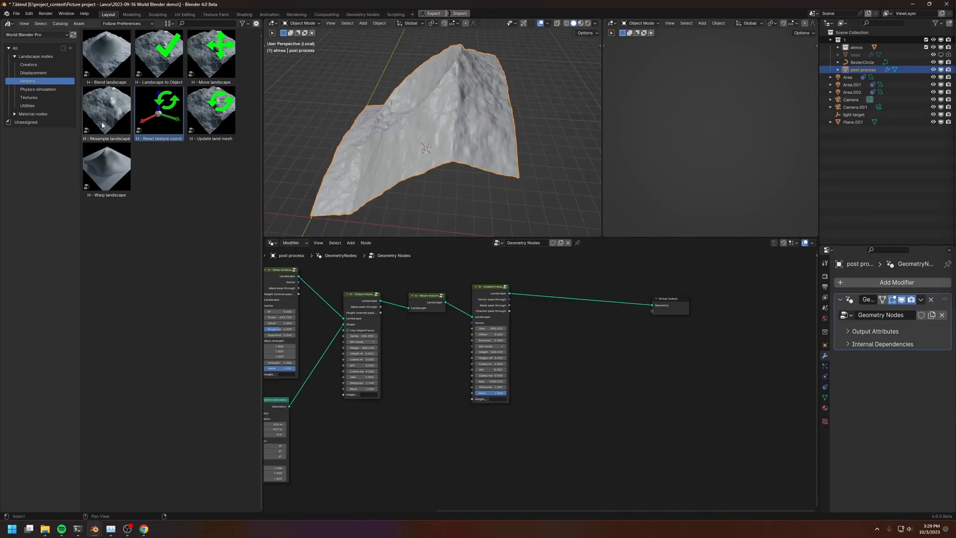
Insert a Resample landscape node between Gradient displacement and Group Output
{"action": "left_click_drag", "start_coordinate": [110, 120], "coordinate": [593, 333]}
{"action": "scroll", "coordinate": [592, 333], "scroll_direction": "up", "scroll_amount": 2}
{"action": "left_click_drag", "start_coordinate": [600, 282], "coordinate": [600, 273]}
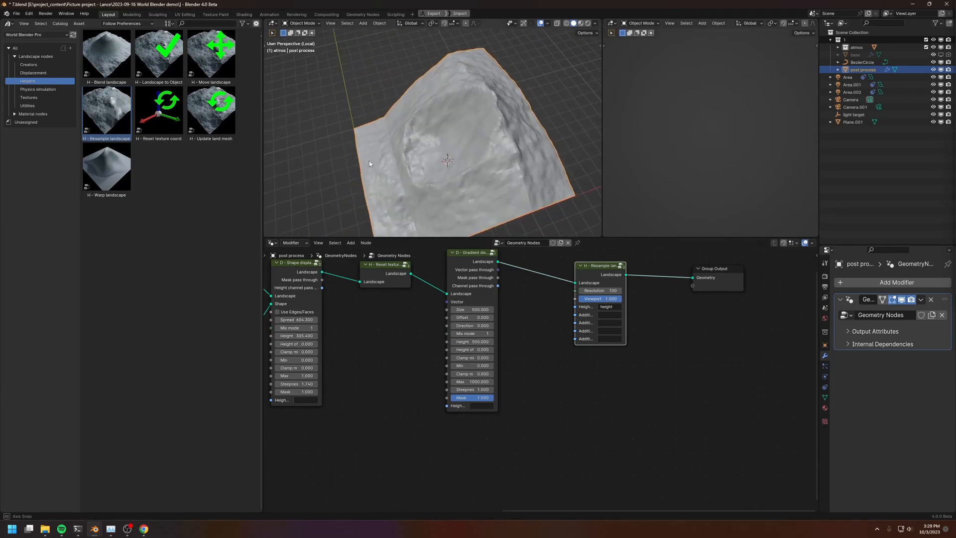
{"action": "scroll", "coordinate": [399, 174], "scroll_direction": "up", "scroll_amount": 3}
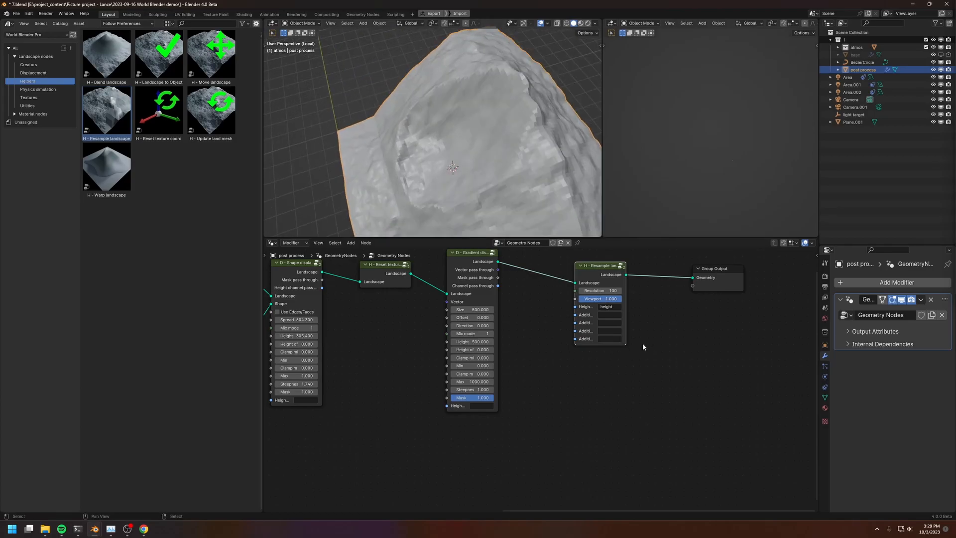
{"action": "scroll", "coordinate": [641, 345], "scroll_direction": "up", "scroll_amount": 2}
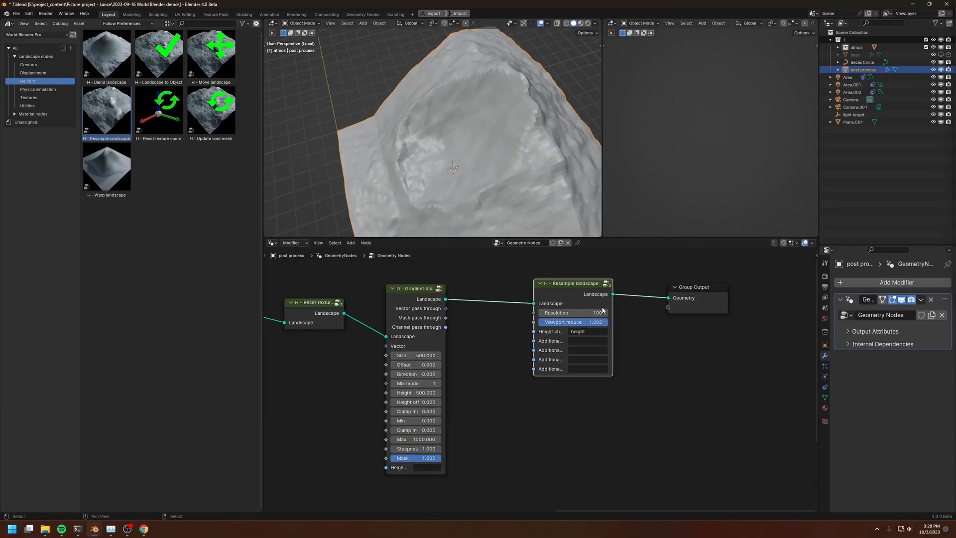
Widen the Resample landscape node until its additional channel labels are fully readable
{"action": "middle_click_drag", "start_coordinate": [651, 318], "coordinate": [640, 313]}
{"action": "left_click_drag", "start_coordinate": [533, 293], "coordinate": [552, 285]}
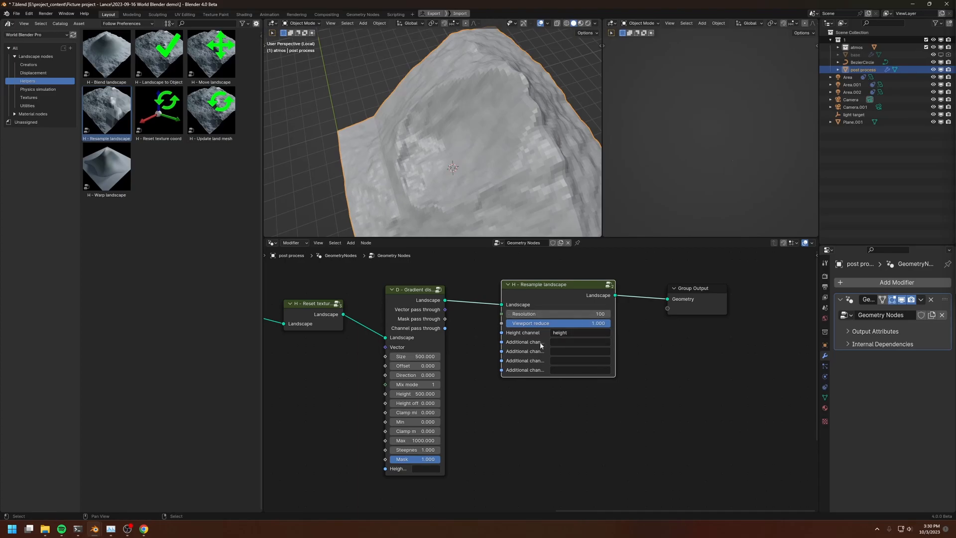
{"action": "scroll", "coordinate": [541, 344], "scroll_direction": "up", "scroll_amount": 1}
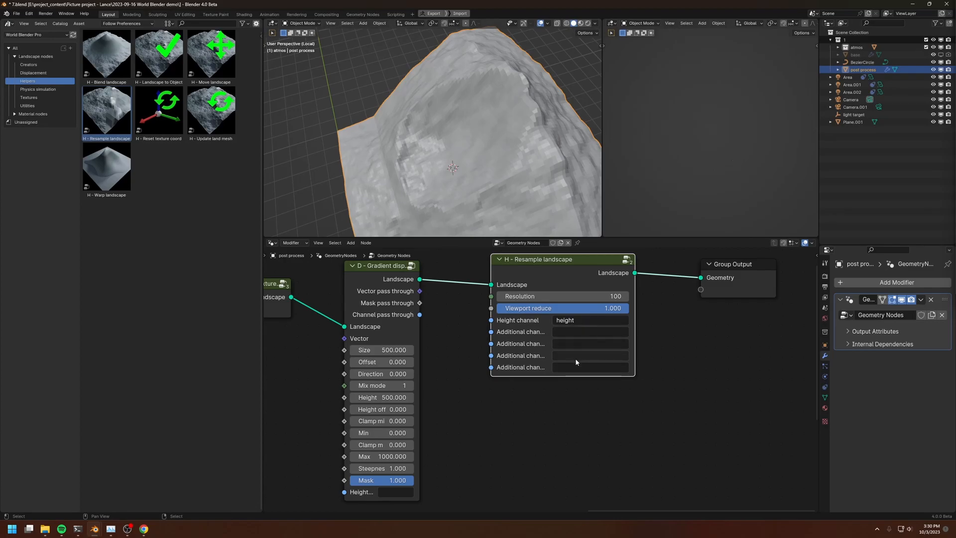
{"action": "middle_click_drag", "start_coordinate": [580, 354], "coordinate": [526, 388]}
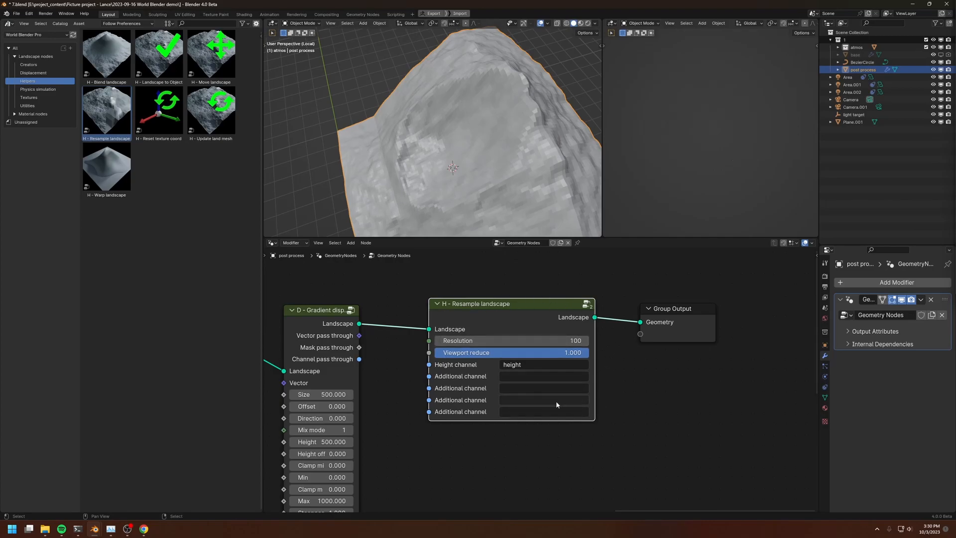
{"action": "left_click_drag", "start_coordinate": [500, 314], "coordinate": [505, 312]}
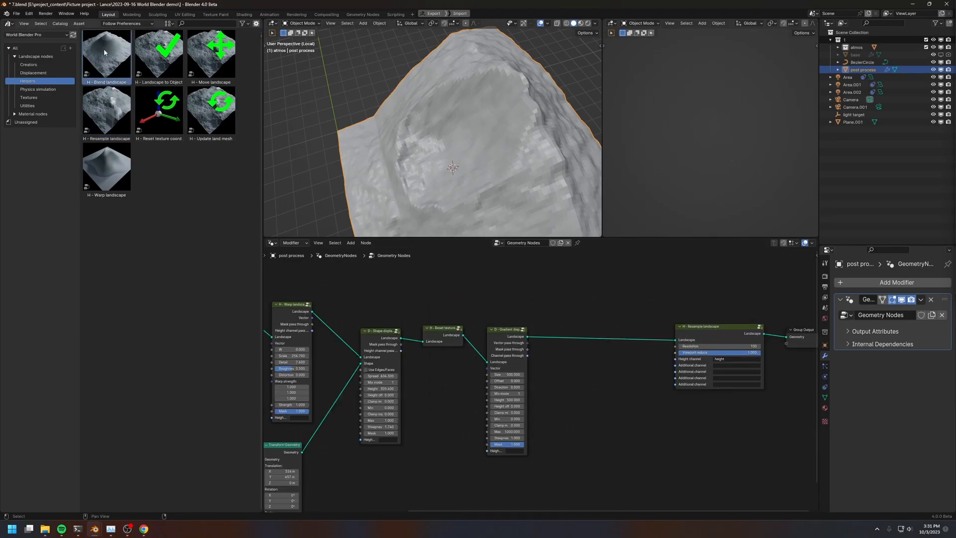
Replace the Resample landscape node with an unconnected Blend landscape node placed beyond Gradient displacement
{"action": "left_click_drag", "start_coordinate": [103, 49], "coordinate": [600, 342]}
{"action": "middle_click_drag", "start_coordinate": [412, 361], "coordinate": [464, 338]}
{"action": "scroll", "coordinate": [562, 366], "scroll_direction": "down", "scroll_amount": 1}
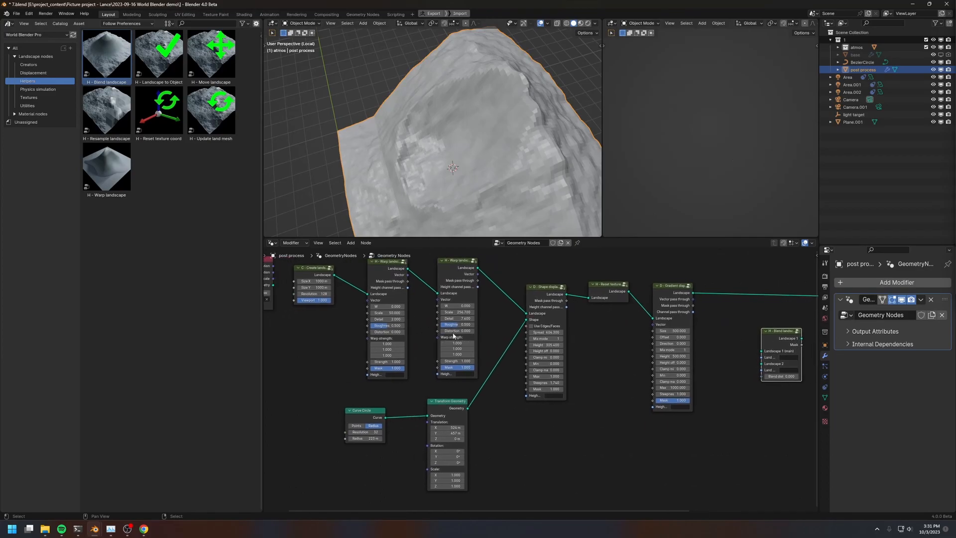
Duplicate Create landscape, place the copy below Shape displacement and set its Size X to 500 m
{"action": "left_click_drag", "start_coordinate": [315, 273], "coordinate": [539, 435]}
{"action": "scroll", "coordinate": [555, 494], "scroll_direction": "up", "scroll_amount": 1}
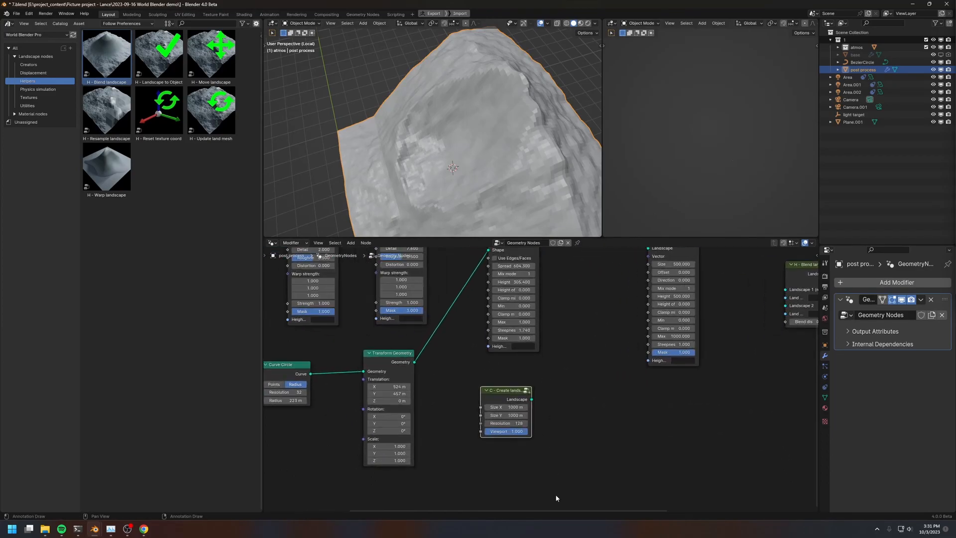
{"action": "left_click", "coordinate": [498, 407]}
{"action": "type", "text": "500"}
{"action": "key", "text": "Return"}
{"action": "left_click_drag", "start_coordinate": [518, 399], "coordinate": [513, 416]}
Add a Chip displacement node below Gradient displacement and link the duplicated Create landscape's output into it
{"action": "left_click", "coordinate": [45, 73]}
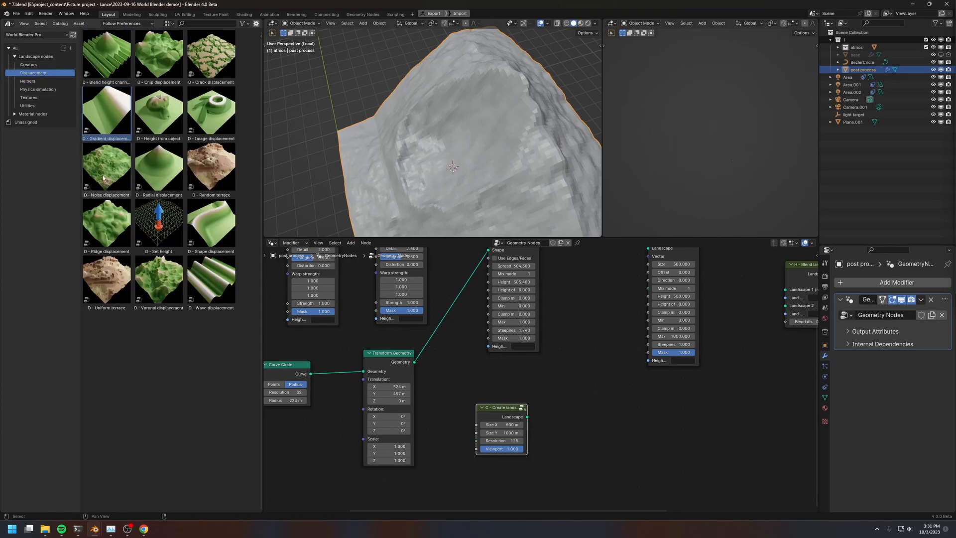
{"action": "left_click_drag", "start_coordinate": [159, 56], "coordinate": [618, 438]}
{"action": "left_click_drag", "start_coordinate": [527, 416], "coordinate": [615, 473]}
{"action": "left_click_drag", "start_coordinate": [628, 432], "coordinate": [658, 396]}
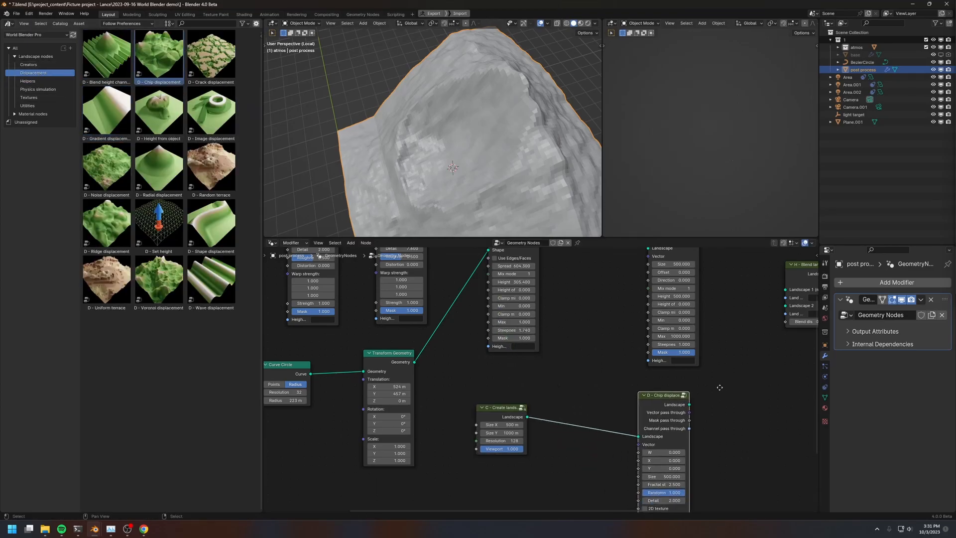
Link Gradient displacement's landscape to Blend landscape's Landscape 1 (main) and Chip displacement's landscape to Landscape 2
{"action": "middle_click_drag", "start_coordinate": [722, 388], "coordinate": [564, 407]}
{"action": "left_click_drag", "start_coordinate": [531, 423], "coordinate": [627, 324]}
{"action": "middle_click_drag", "start_coordinate": [627, 323], "coordinate": [582, 383]}
{"action": "left_click_drag", "start_coordinate": [496, 295], "coordinate": [585, 362]}
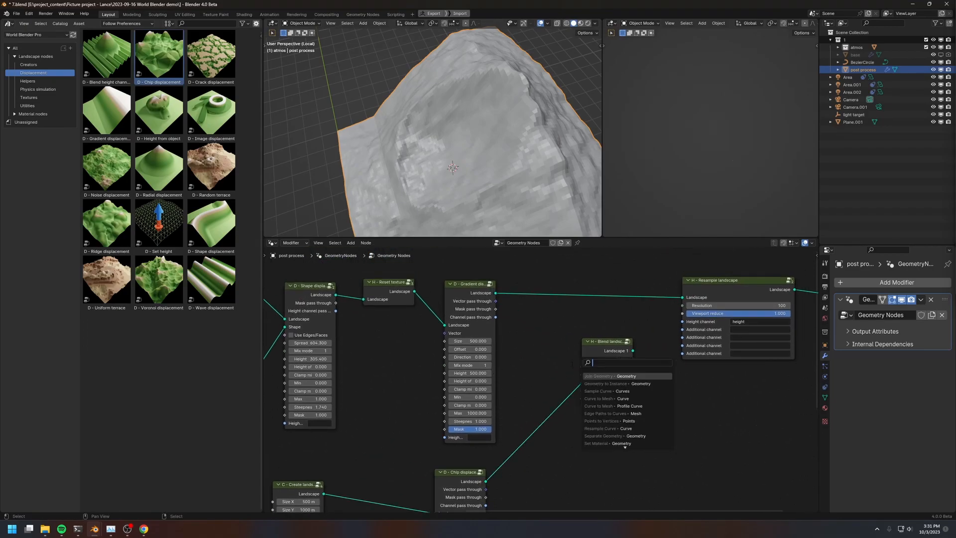
{"action": "left_click_drag", "start_coordinate": [496, 294], "coordinate": [582, 367]}
{"action": "middle_click_drag", "start_coordinate": [648, 360], "coordinate": [583, 397]}
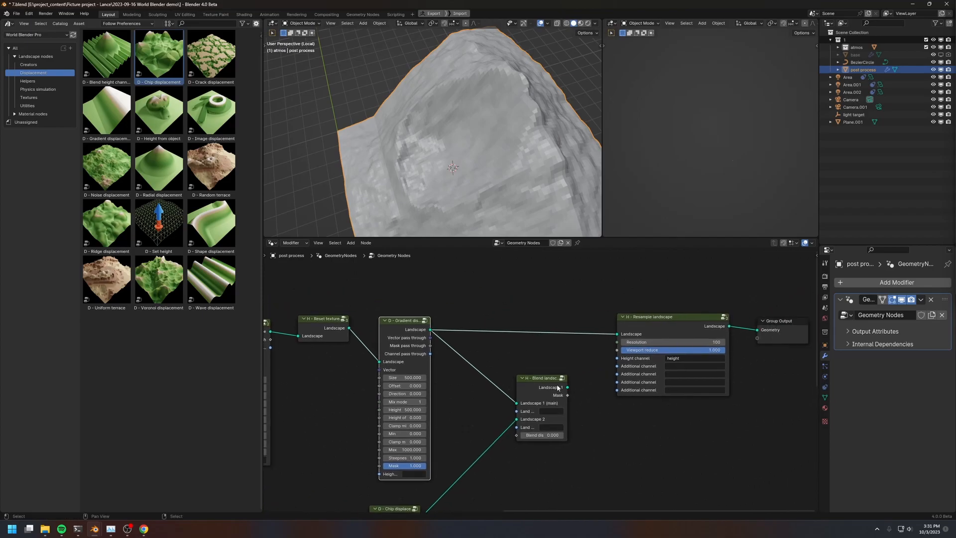
Send Blend landscape to the group output and raise Chip displacement's Size to about 696.2 and Height to about 1266.3
{"action": "left_click", "coordinate": [547, 386], "text": "alt+shift"}
{"action": "middle_click_drag", "start_coordinate": [377, 234], "coordinate": [432, 134]}
{"action": "middle_click_drag", "start_coordinate": [423, 478], "coordinate": [472, 266]}
{"action": "scroll", "coordinate": [446, 368], "scroll_direction": "up", "scroll_amount": 1}
{"action": "left_click_drag", "start_coordinate": [443, 377], "coordinate": [501, 376]}
{"action": "middle_click_drag", "start_coordinate": [513, 406], "coordinate": [515, 377]}
{"action": "left_click_drag", "start_coordinate": [451, 403], "coordinate": [503, 404]}
{"action": "middle_click_drag", "start_coordinate": [481, 160], "coordinate": [418, 198]}
{"action": "middle_click_drag", "start_coordinate": [501, 312], "coordinate": [497, 374]}
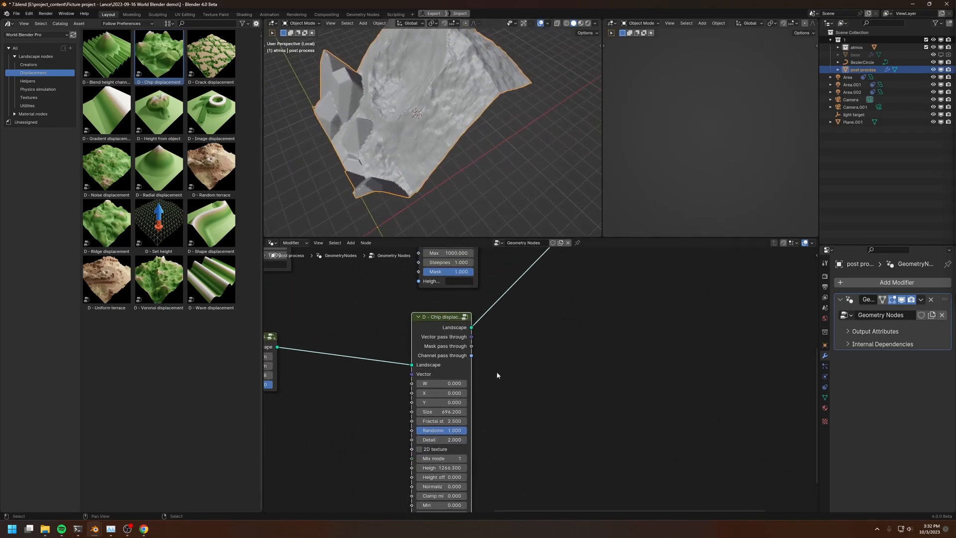
Preview Chip displacement and Gradient displacement individually, ending with Blend landscape routed to the group output
{"action": "left_click", "coordinate": [444, 323], "text": "ctrl+shift"}
{"action": "middle_click_drag", "start_coordinate": [359, 187], "coordinate": [386, 173]}
{"action": "scroll", "coordinate": [524, 334], "scroll_direction": "down", "scroll_amount": 3}
{"action": "middle_click_drag", "start_coordinate": [525, 287], "coordinate": [470, 384]}
{"action": "middle_click_drag", "start_coordinate": [527, 339], "coordinate": [467, 383]}
{"action": "left_click", "coordinate": [356, 321], "text": "ctrl+shift"}
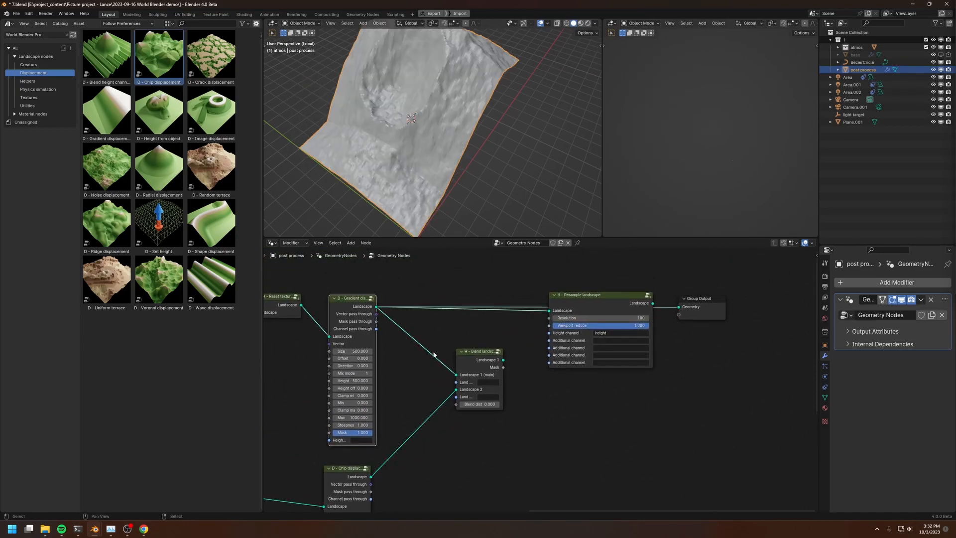
{"action": "left_click", "coordinate": [477, 383], "text": "ctrl+shift"}
{"action": "middle_click_drag", "start_coordinate": [398, 149], "coordinate": [393, 213]}
{"action": "middle_click_drag", "start_coordinate": [402, 148], "coordinate": [337, 180]}
Set the duplicated Create landscape node's Size X to 1000 m
{"action": "middle_click_drag", "start_coordinate": [358, 398], "coordinate": [517, 279]}
{"action": "scroll", "coordinate": [401, 386], "scroll_direction": "up", "scroll_amount": 1}
{"action": "left_click", "coordinate": [347, 371]}
{"action": "type", "text": "1000"}
{"action": "key", "text": "Return"}
Set the Chip displacement node's Height to 1000
{"action": "middle_click_drag", "start_coordinate": [348, 371], "coordinate": [278, 345]}
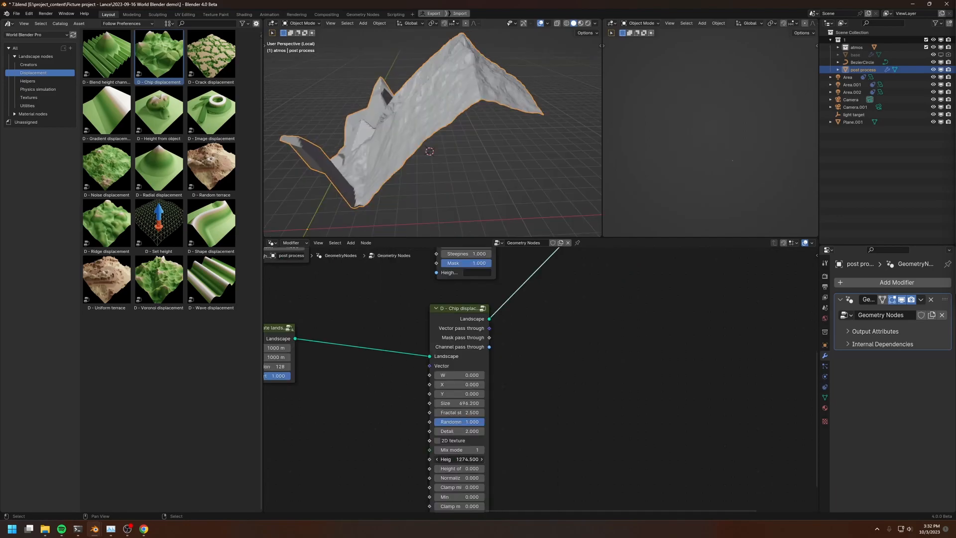
{"action": "left_click_drag", "start_coordinate": [451, 459], "coordinate": [483, 469]}
{"action": "left_click", "coordinate": [450, 459]}
{"action": "type", "text": "1000"}
{"action": "key", "text": "Return"}
Increase Blend landscape's blend distance to about 444 and examine the transition between the two landscapes from several angles
{"action": "scroll", "coordinate": [464, 187], "scroll_direction": "up", "scroll_amount": 8}
{"action": "middle_click_drag", "start_coordinate": [664, 263], "coordinate": [510, 379]}
{"action": "left_click_drag", "start_coordinate": [463, 295], "coordinate": [455, 294]}
{"action": "left_click_drag", "start_coordinate": [468, 343], "coordinate": [486, 344], "text": "shift"}
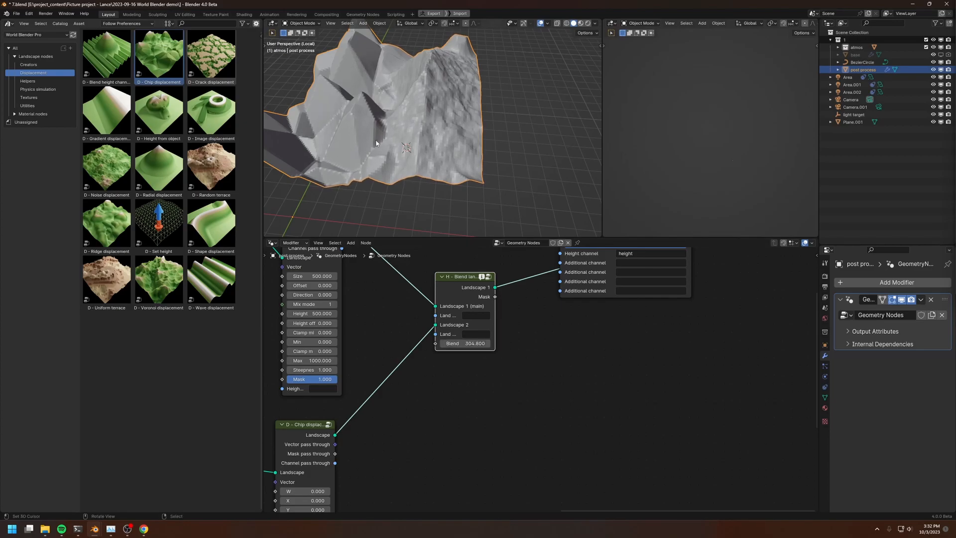
{"action": "middle_click_drag", "start_coordinate": [373, 143], "coordinate": [386, 120]}
{"action": "middle_click_drag", "start_coordinate": [415, 139], "coordinate": [449, 169], "text": "shift"}
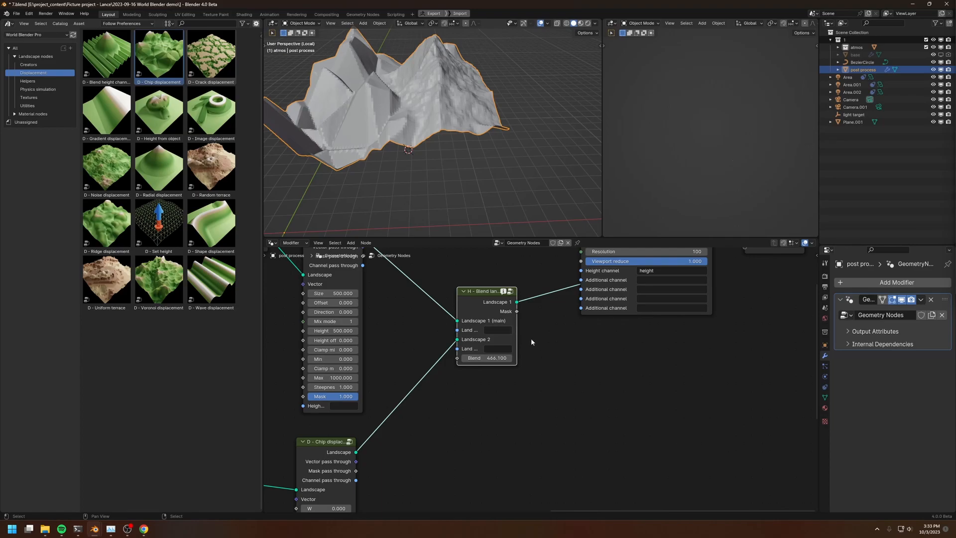
{"action": "middle_click_drag", "start_coordinate": [531, 339], "coordinate": [547, 369]}
{"action": "middle_click_drag", "start_coordinate": [423, 144], "coordinate": [455, 165]}
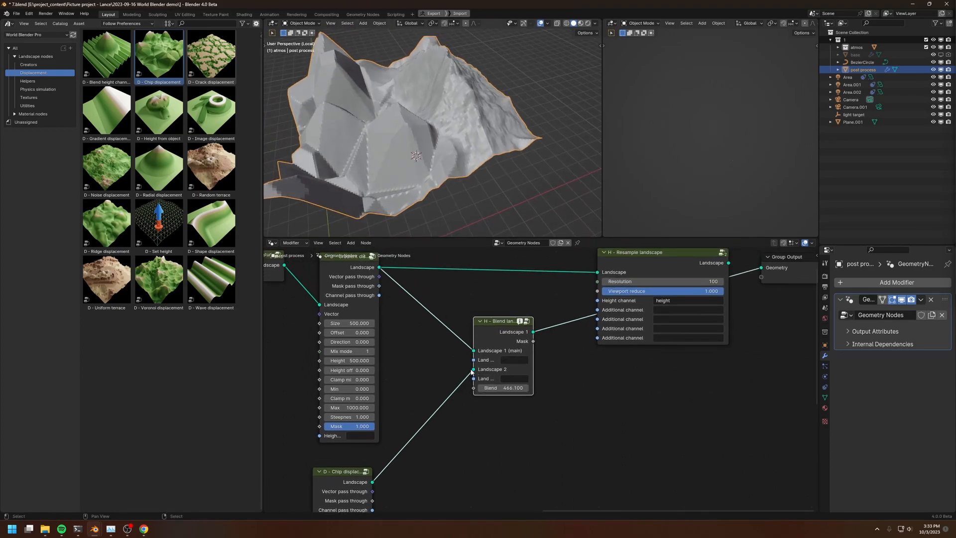